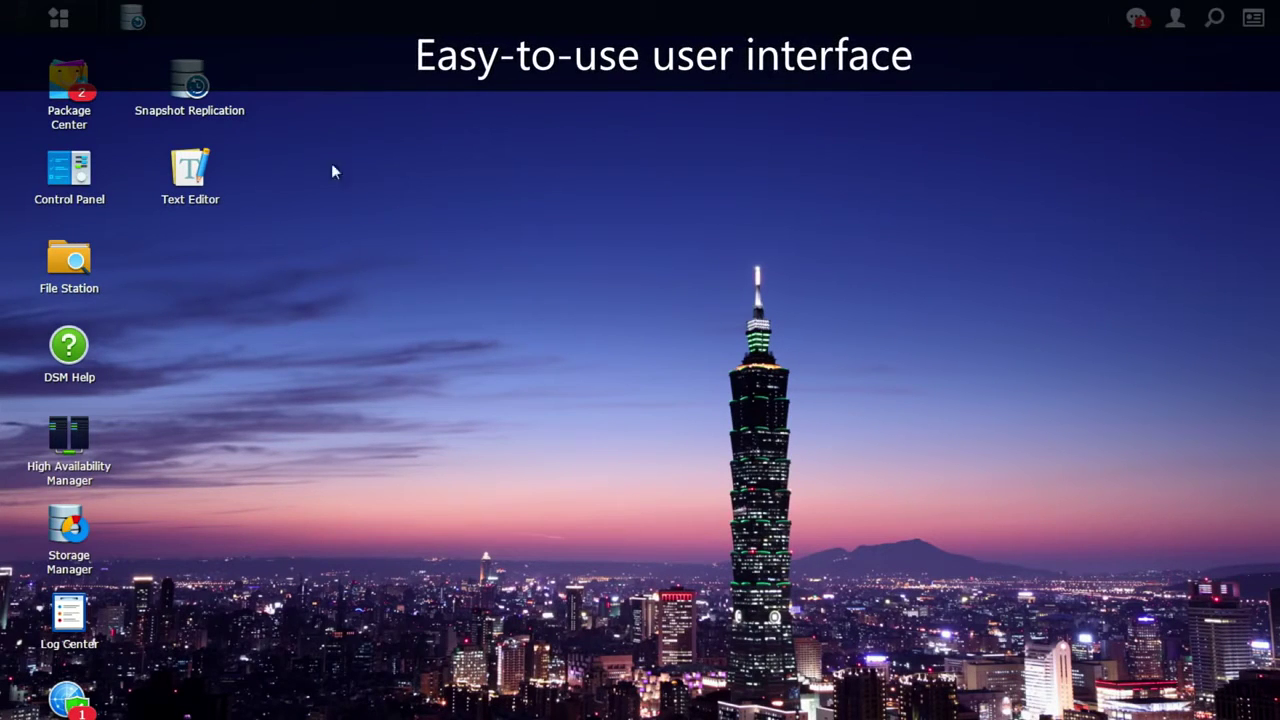
Step: Open Snapshot Replication, glance at the iSCSI LUN snapshots, then go back to the shared-folder list
{"action": "left_click", "coordinate": [230, 115]}
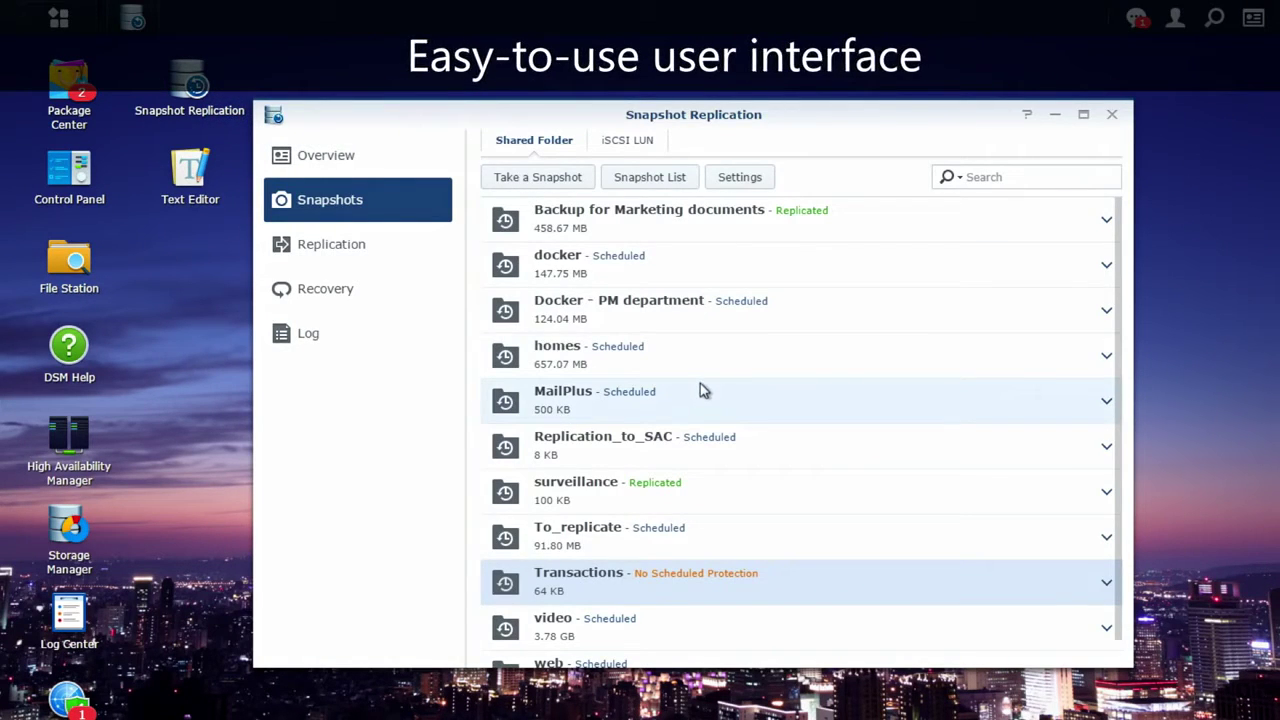
{"action": "left_click", "coordinate": [634, 147]}
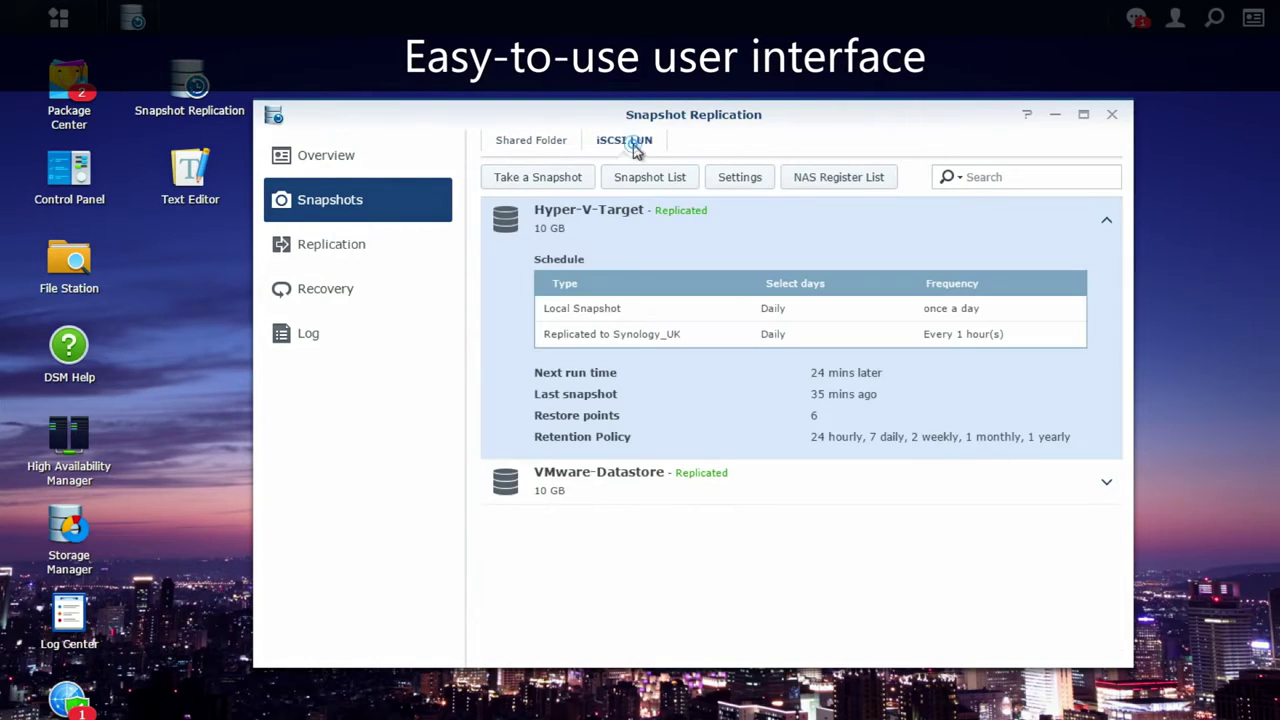
{"action": "left_click", "coordinate": [540, 143]}
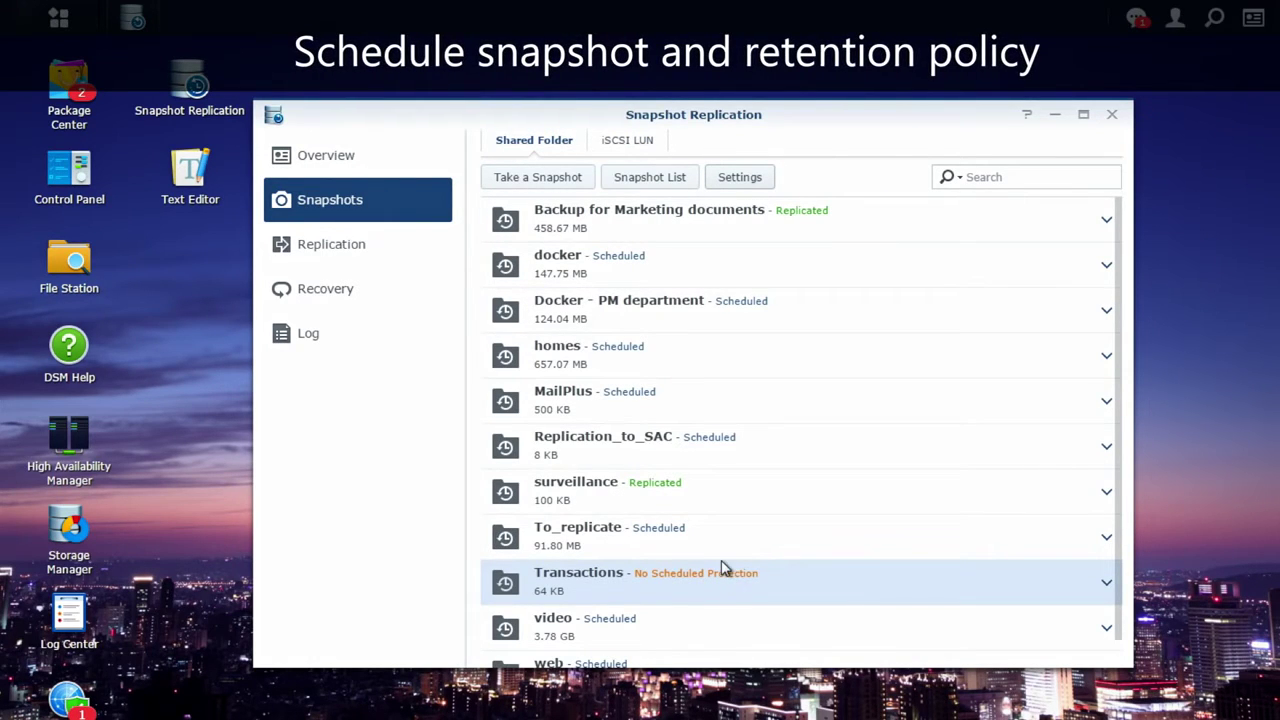
Step: Enable scheduled snapshots for Transactions and save the 24/7/2/1/1 retention policy
{"action": "left_click", "coordinate": [733, 184]}
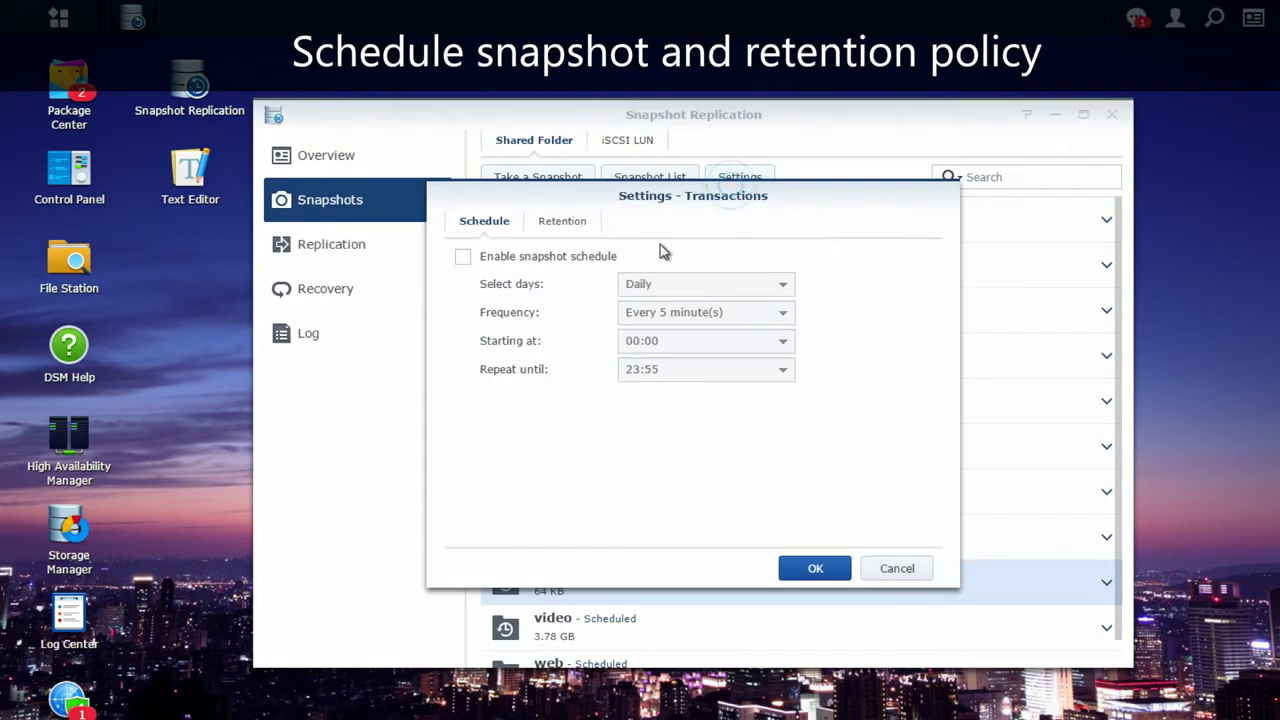
{"action": "left_click", "coordinate": [588, 262]}
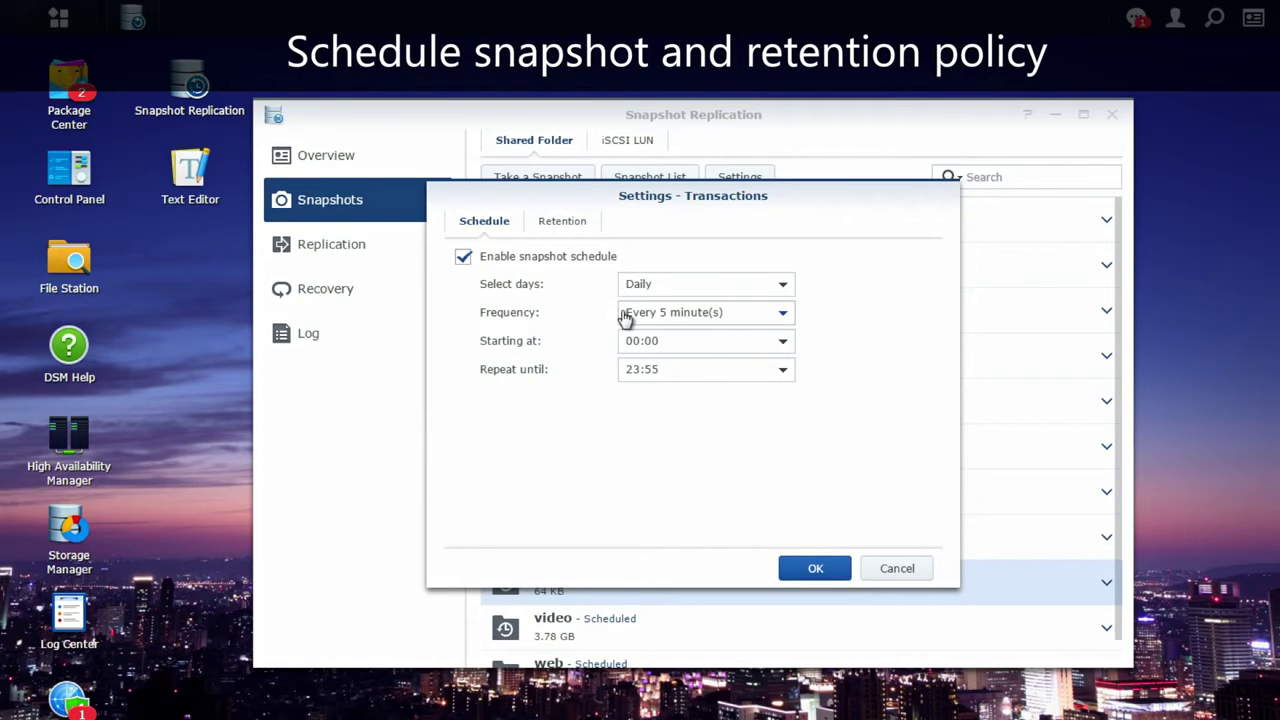
{"action": "left_click", "coordinate": [588, 226]}
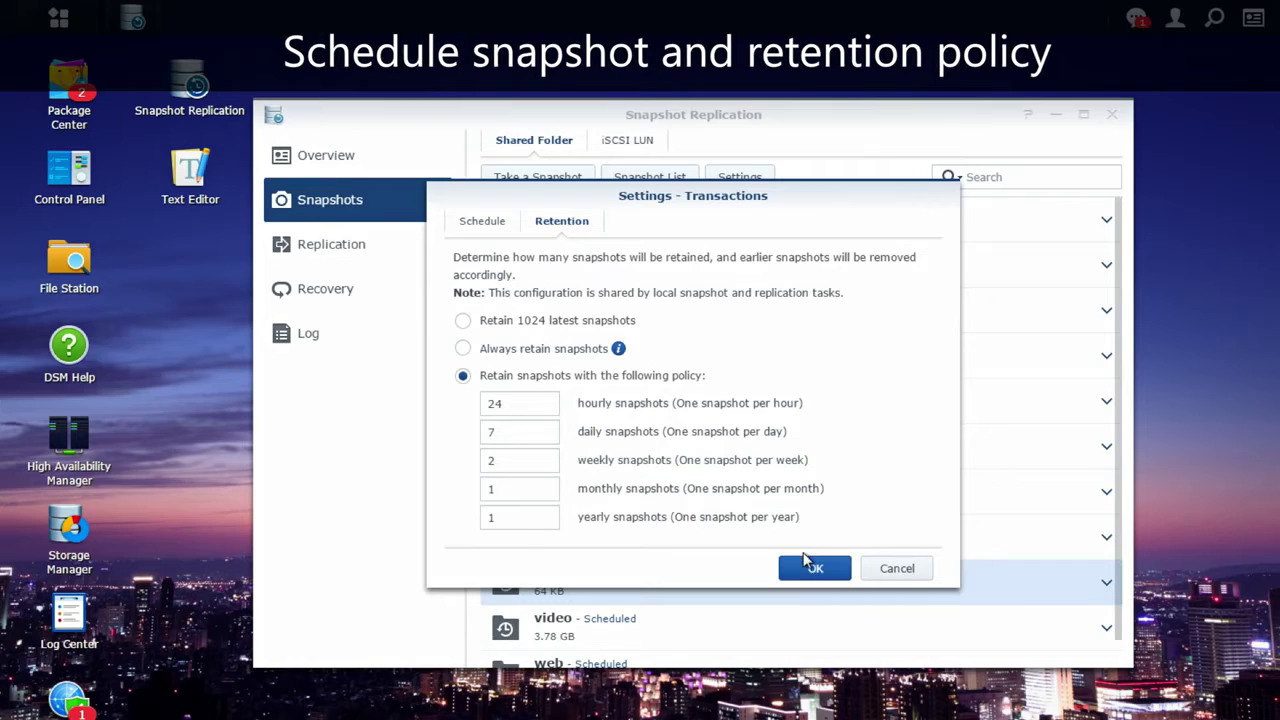
{"action": "left_click", "coordinate": [814, 569]}
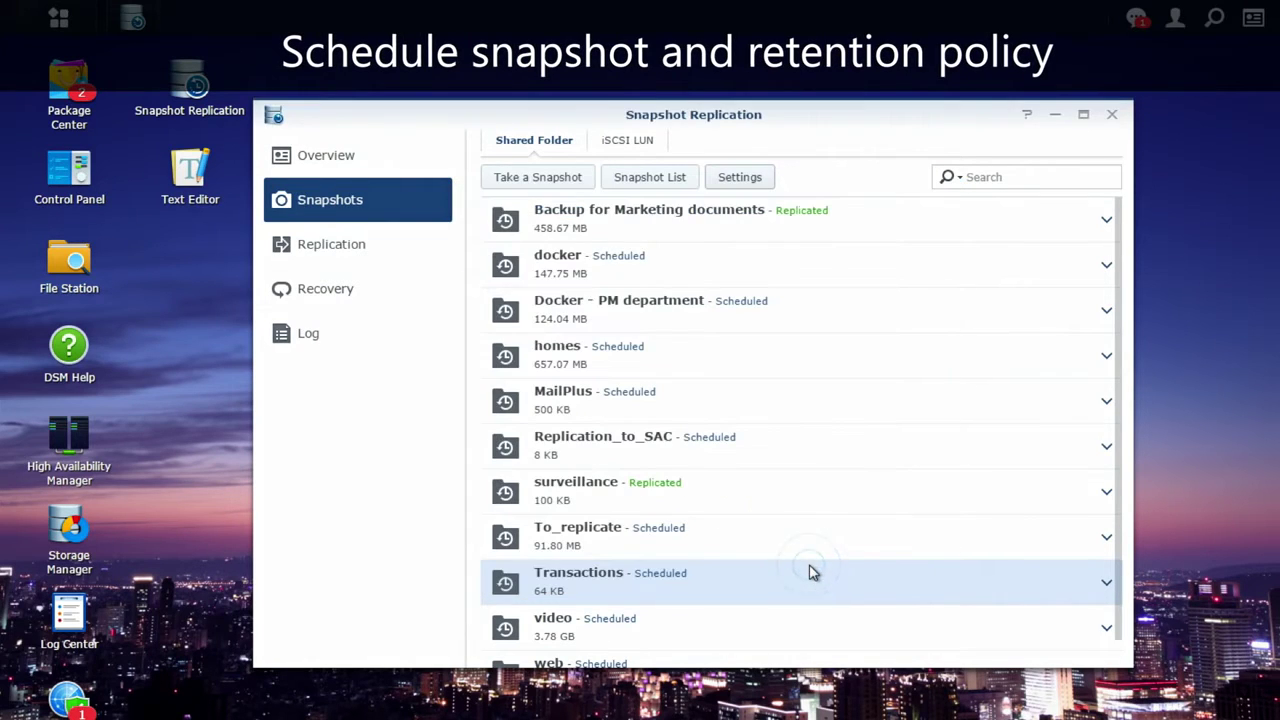
Step: Take a locked Transactions snapshot described 'Initial', then review and close its 30-item snapshot list
{"action": "left_click", "coordinate": [568, 179]}
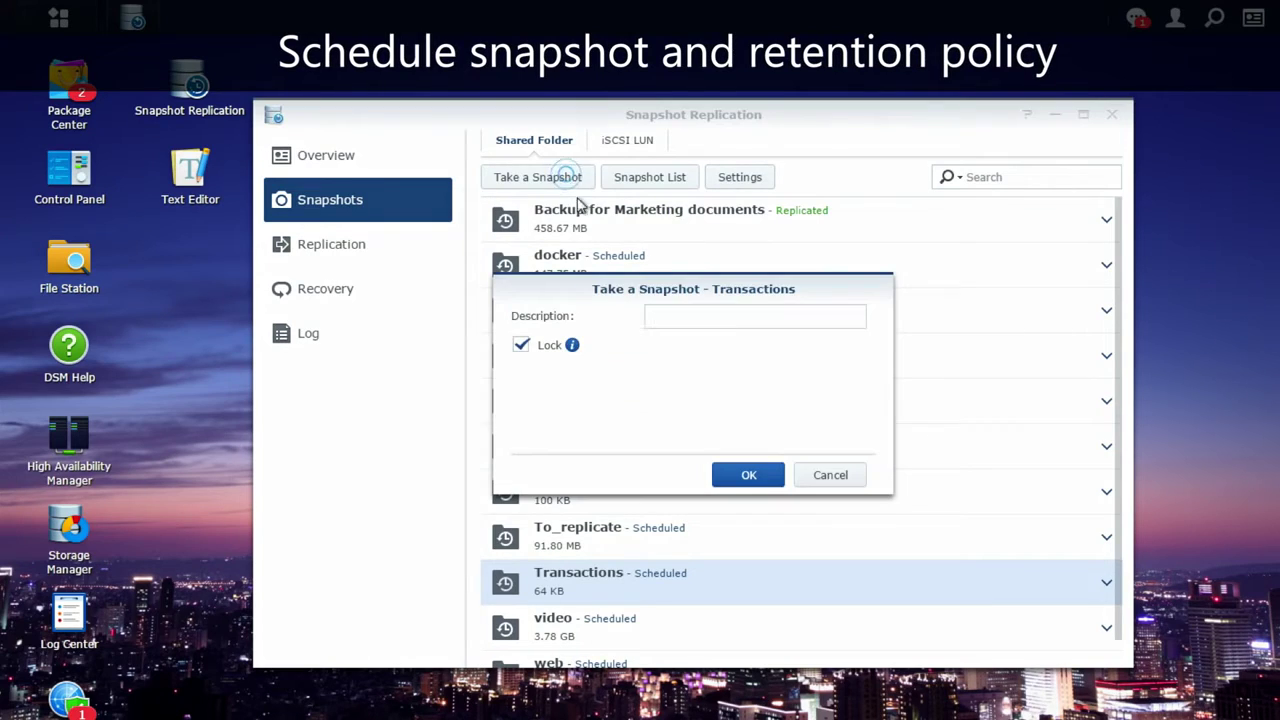
{"action": "left_click", "coordinate": [680, 318]}
{"action": "type", "text": "Initial"}
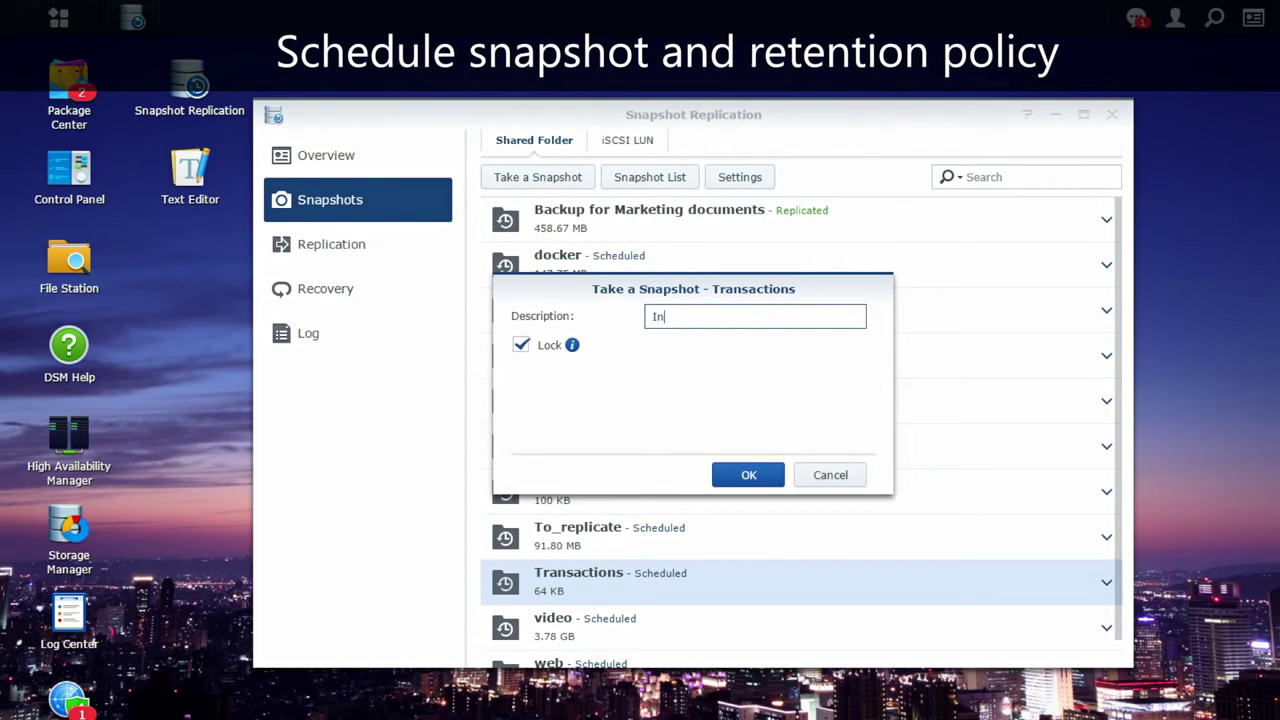
{"action": "left_click", "coordinate": [748, 475]}
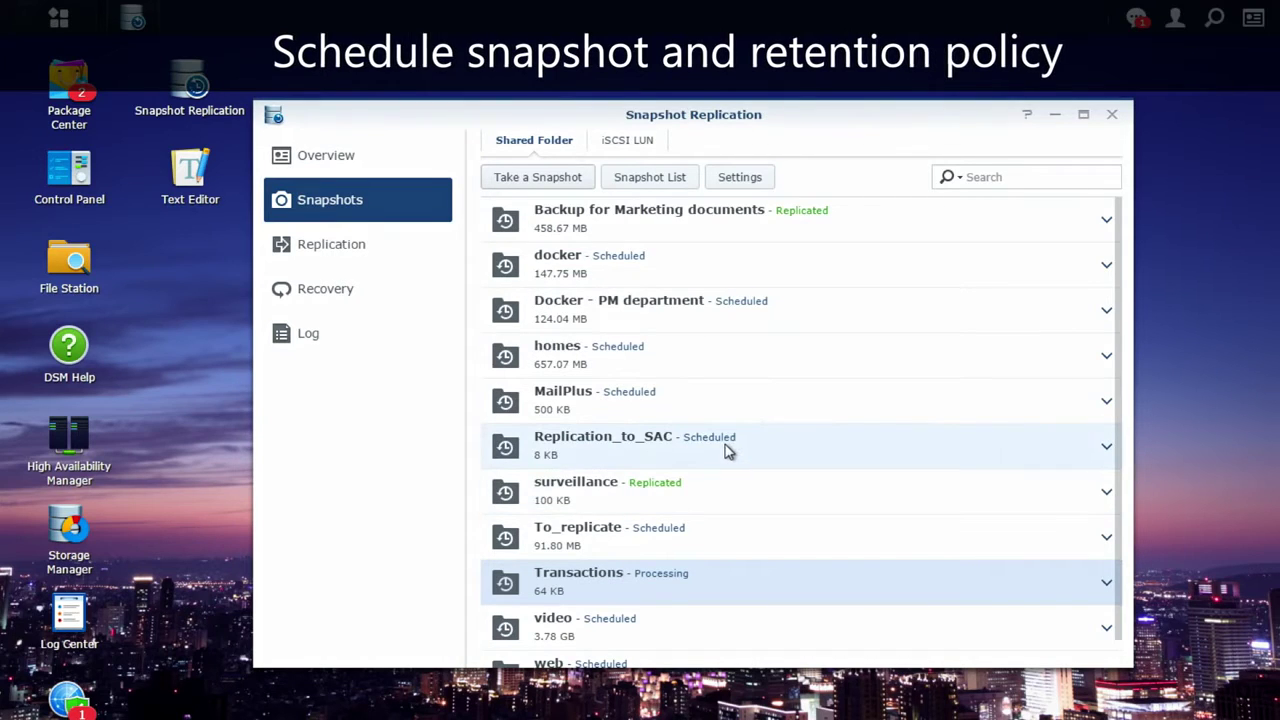
{"action": "left_click", "coordinate": [669, 186]}
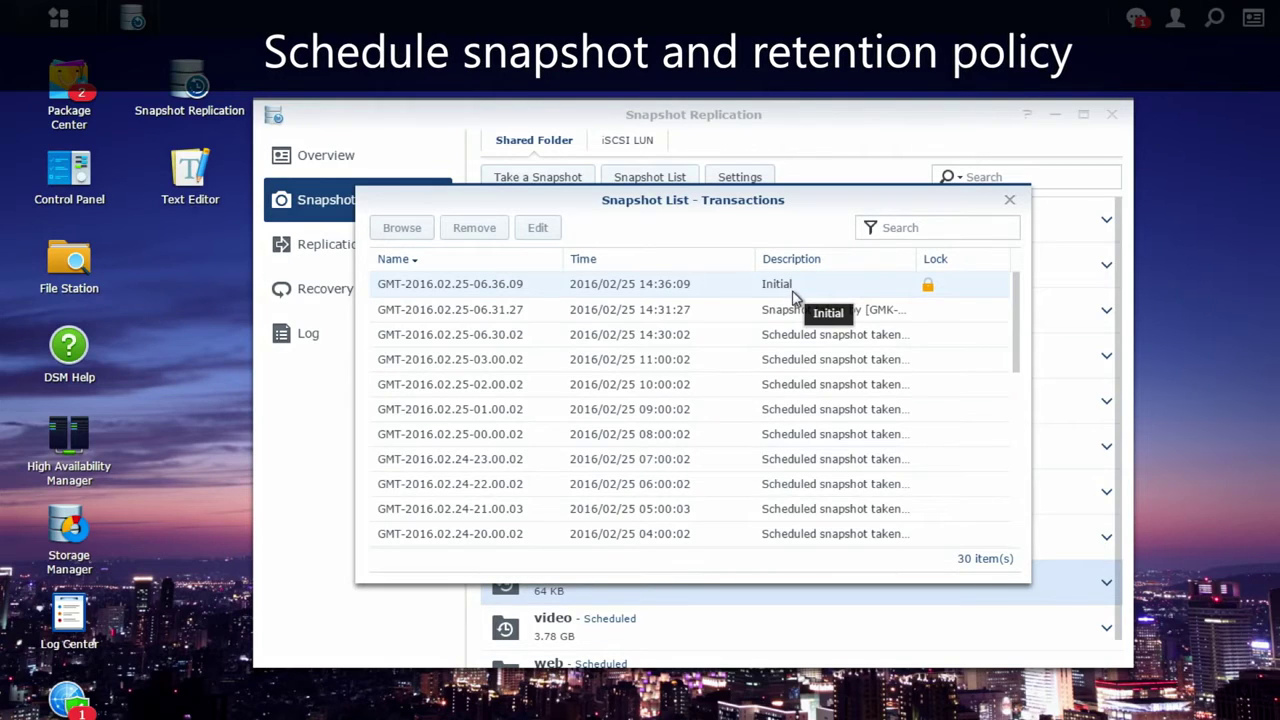
{"action": "left_click", "coordinate": [1008, 205]}
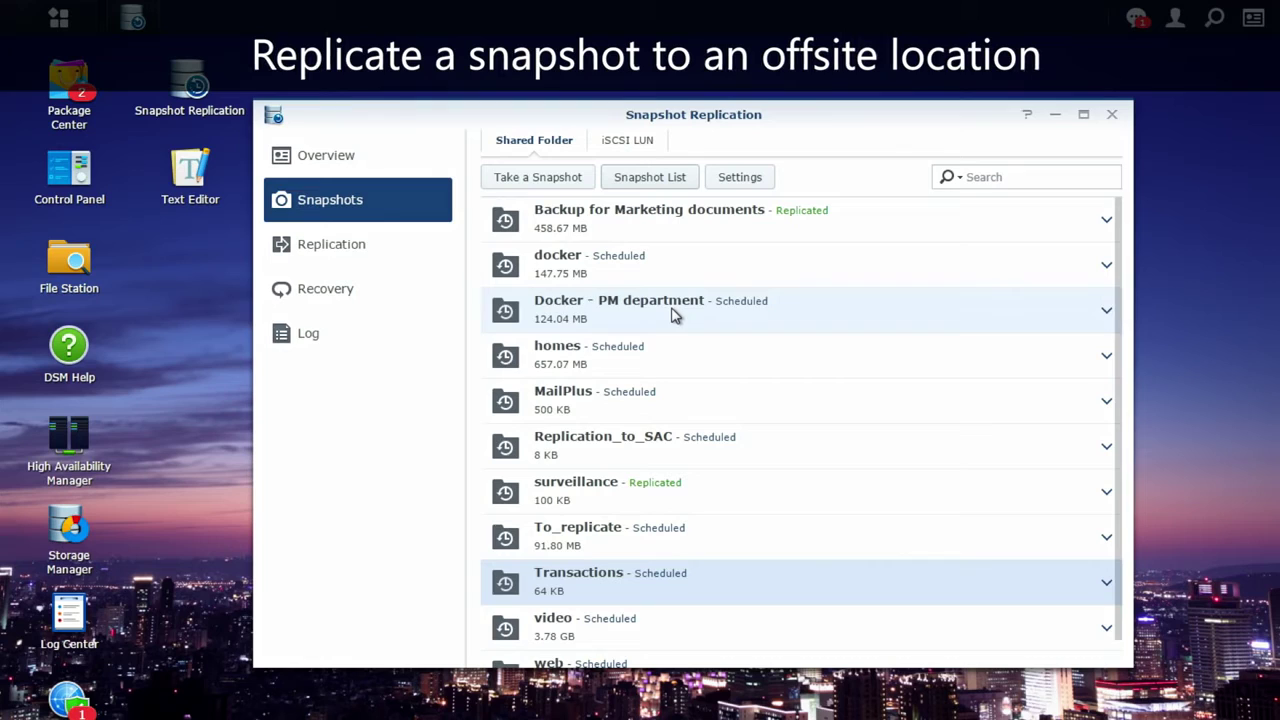
Step: Start a new replication task targeting server Synology_UK, signing in with the administrator username and password
{"action": "left_click", "coordinate": [390, 265]}
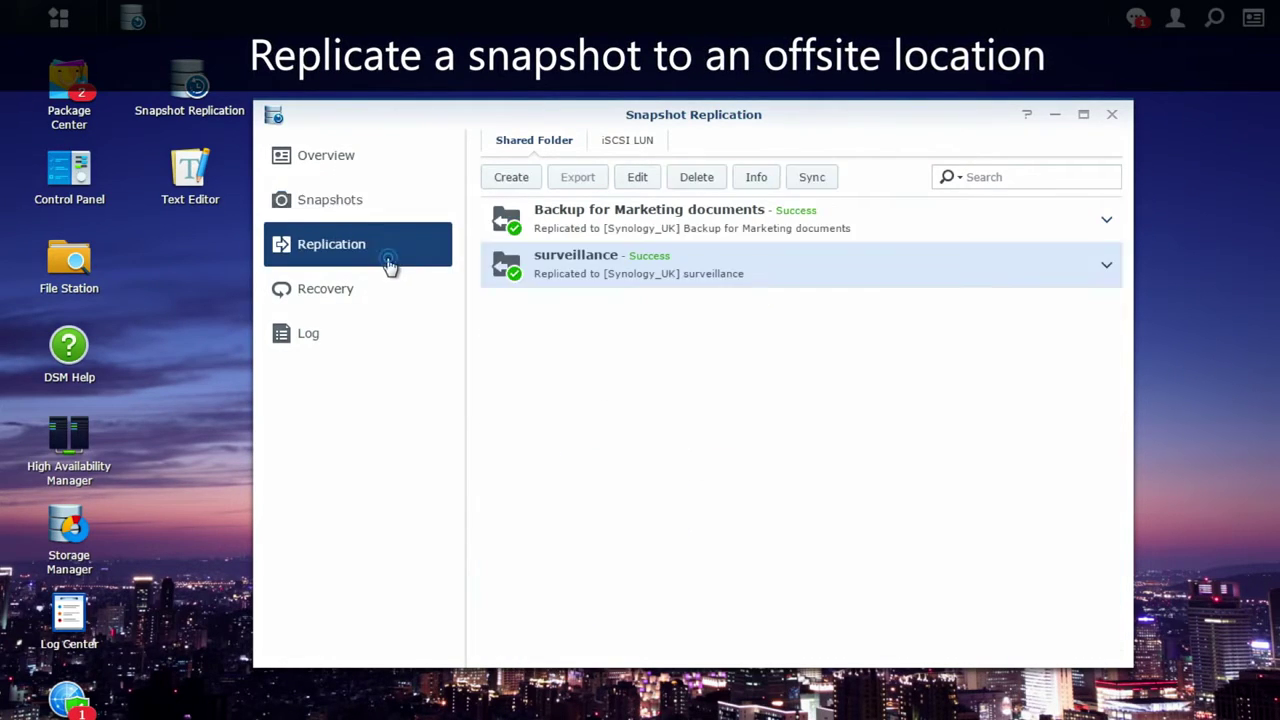
{"action": "left_click", "coordinate": [518, 186]}
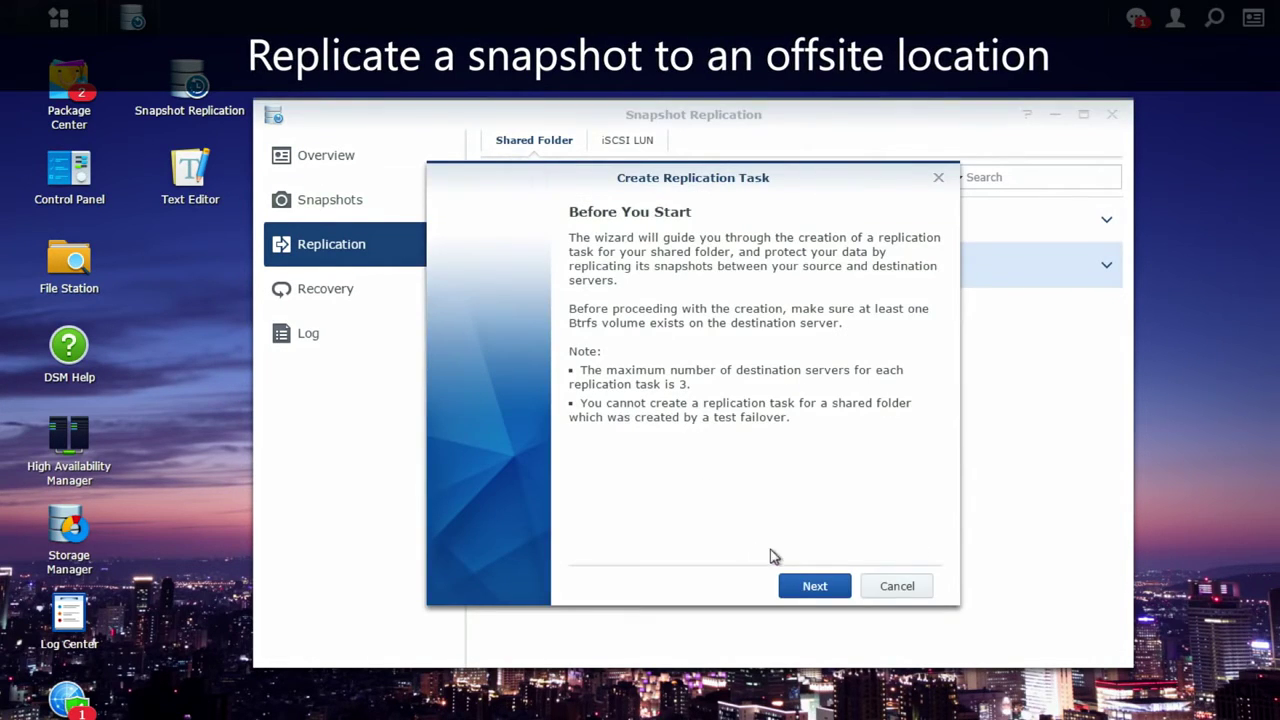
{"action": "left_click", "coordinate": [812, 588]}
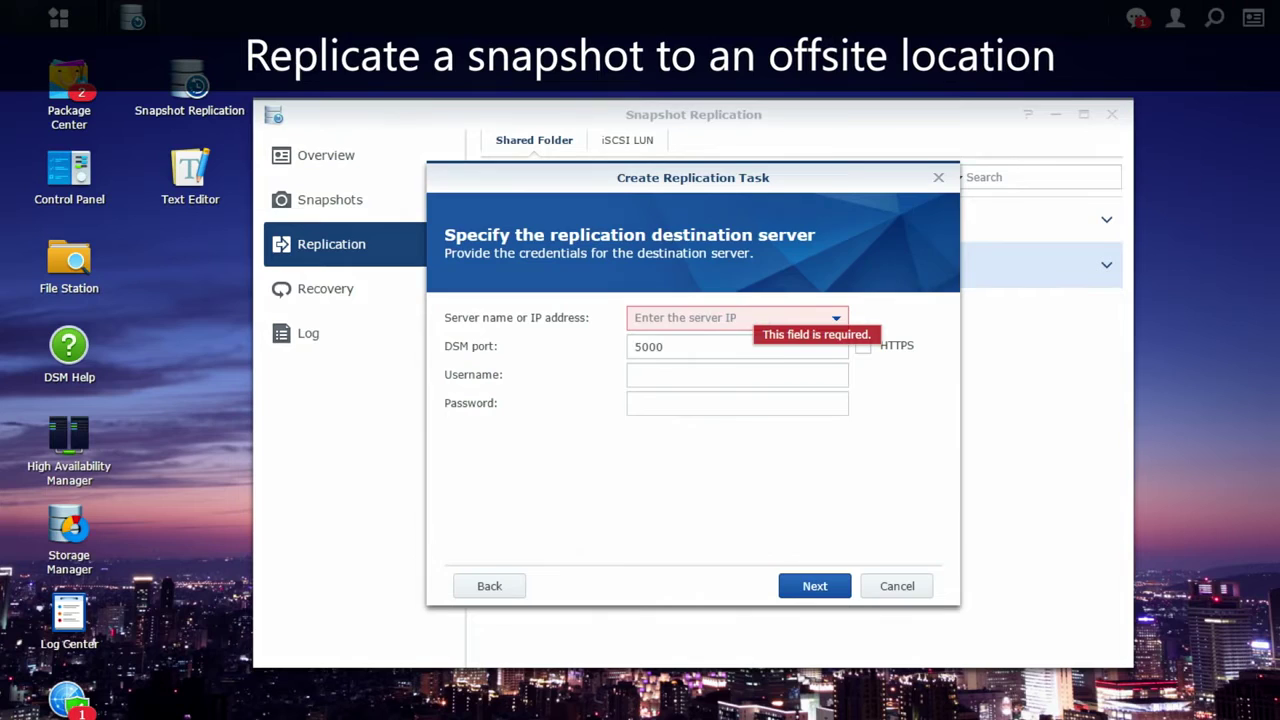
{"action": "type", "text": "syn"}
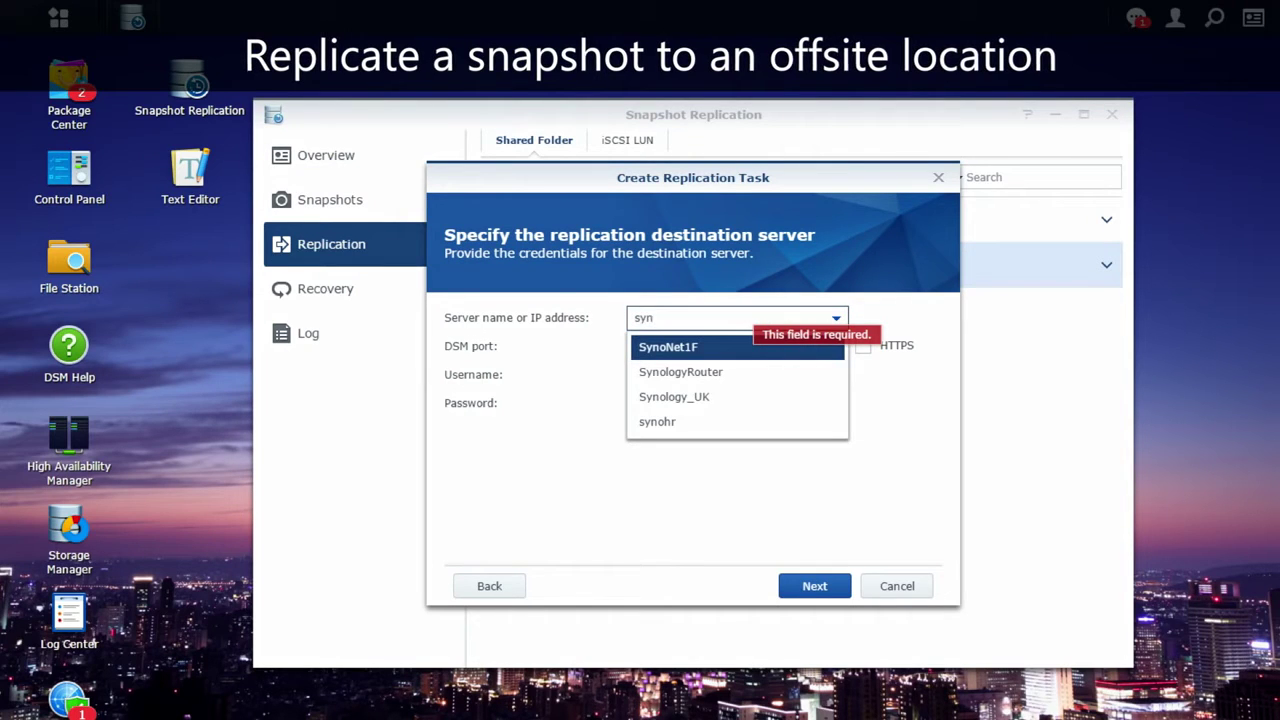
{"action": "type", "text": "olo"}
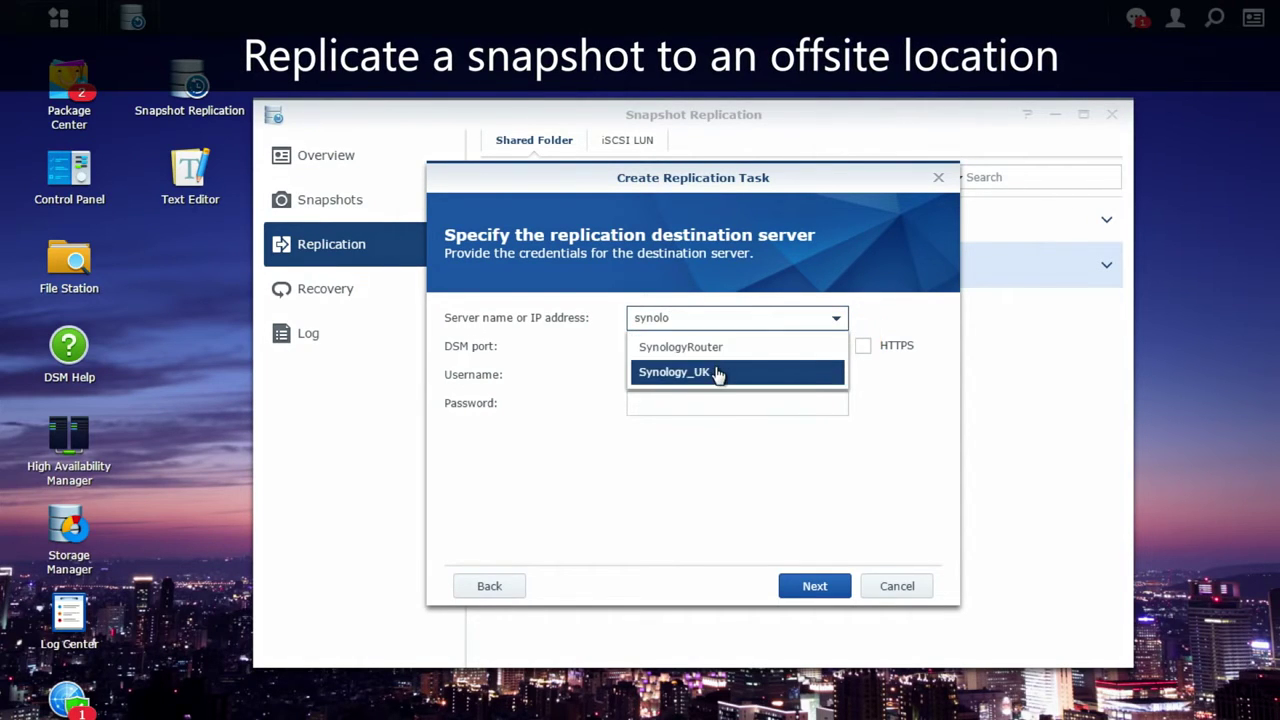
{"action": "left_click", "coordinate": [718, 372]}
{"action": "type", "text": "admin"}
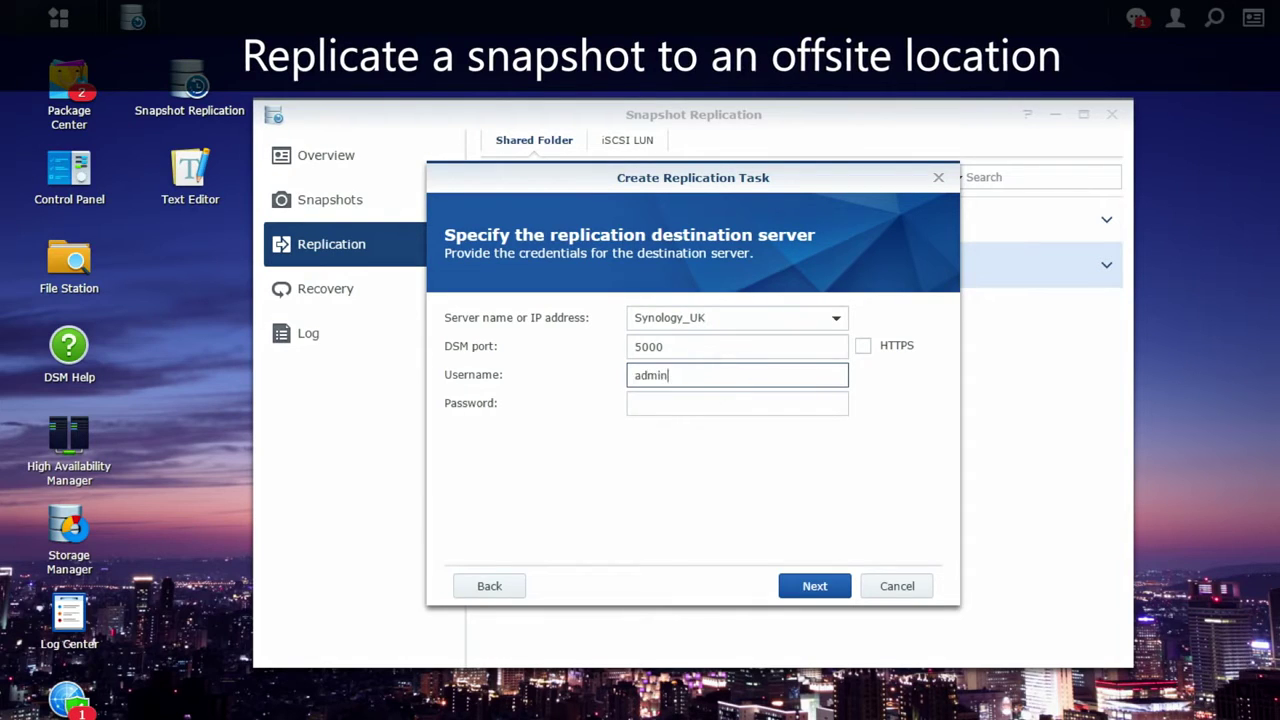
{"action": "key", "text": "Tab"}
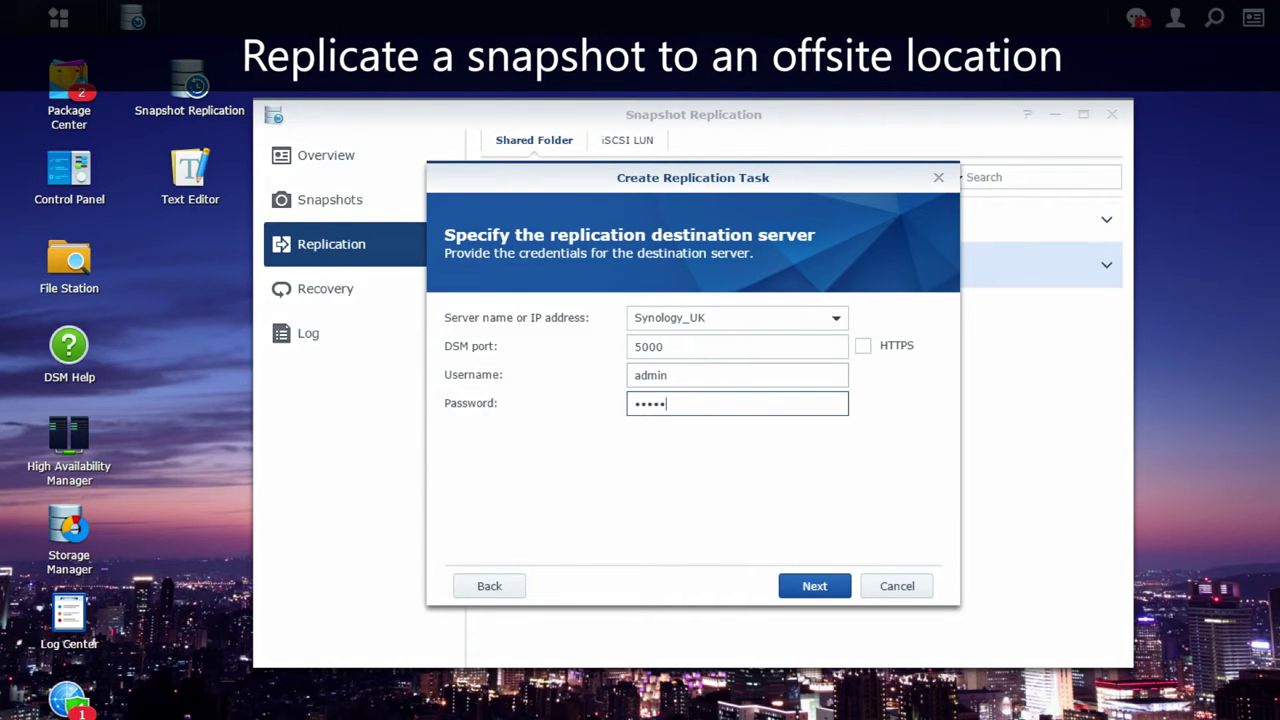
{"action": "left_click", "coordinate": [812, 586]}
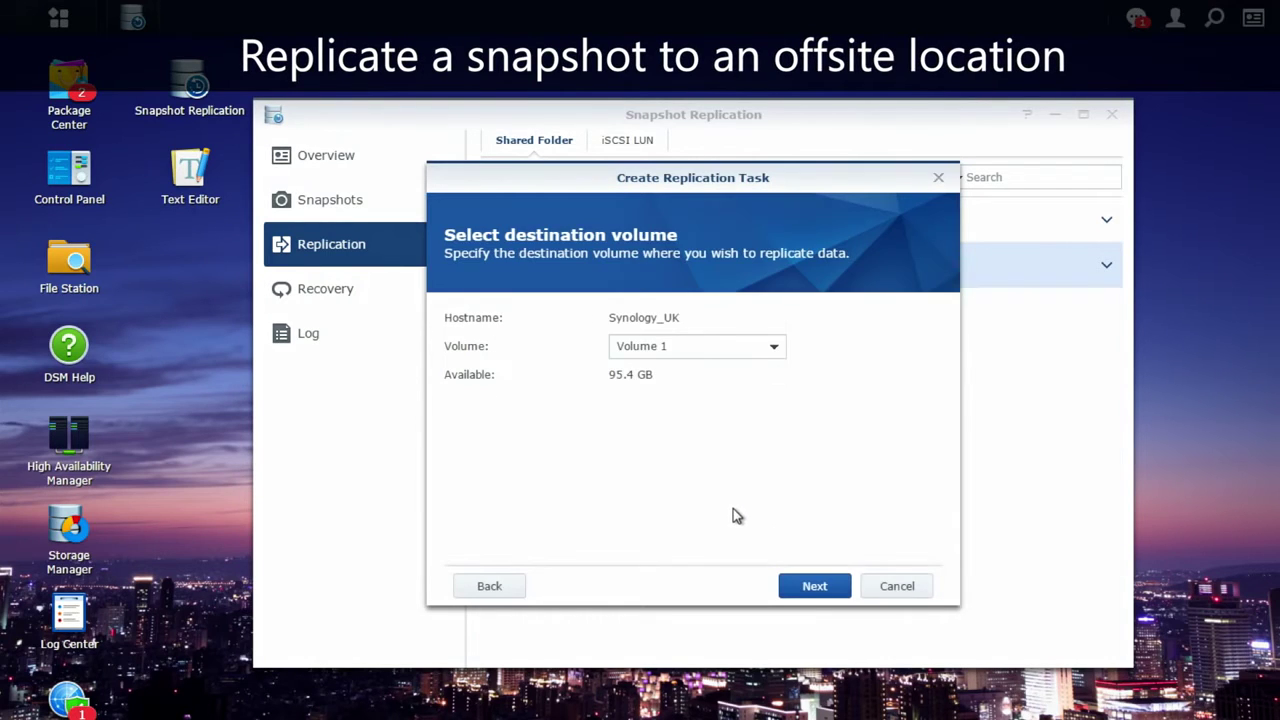
Step: Accept Volume 1, network initial copy, hourly daily schedule and both retention policies, then apply
{"action": "left_click", "coordinate": [808, 588]}
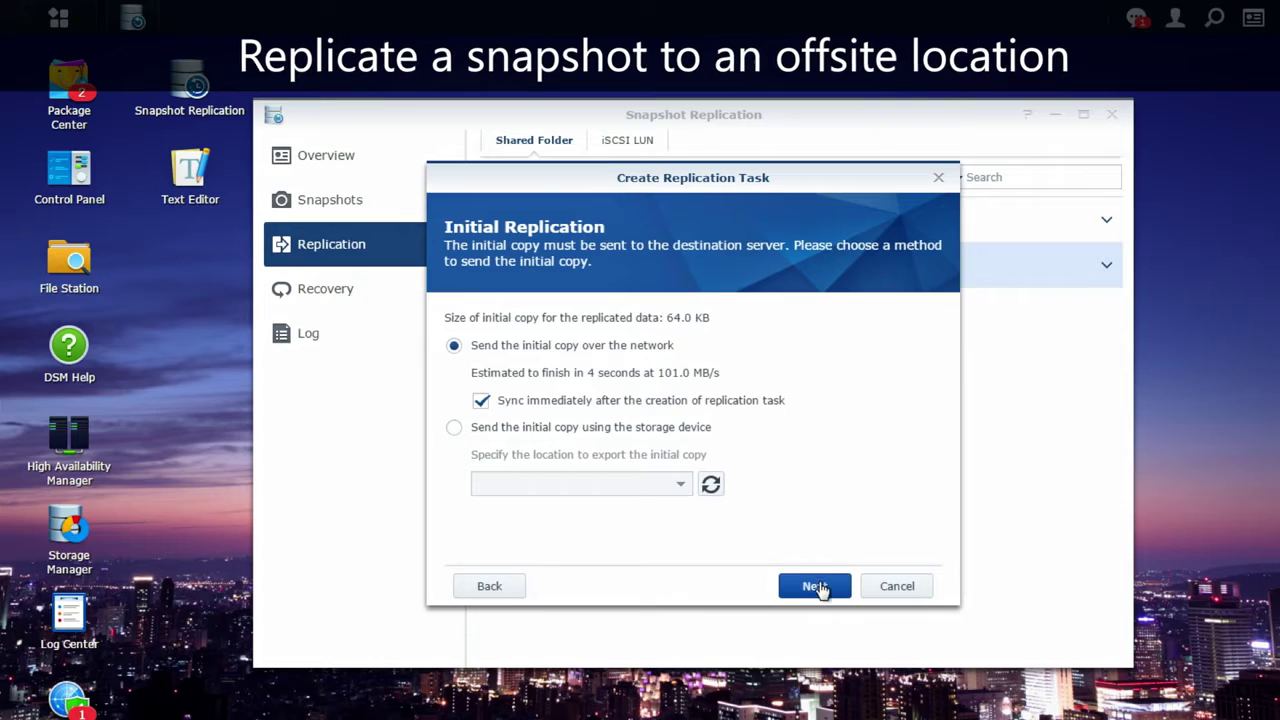
{"action": "left_click", "coordinate": [817, 588]}
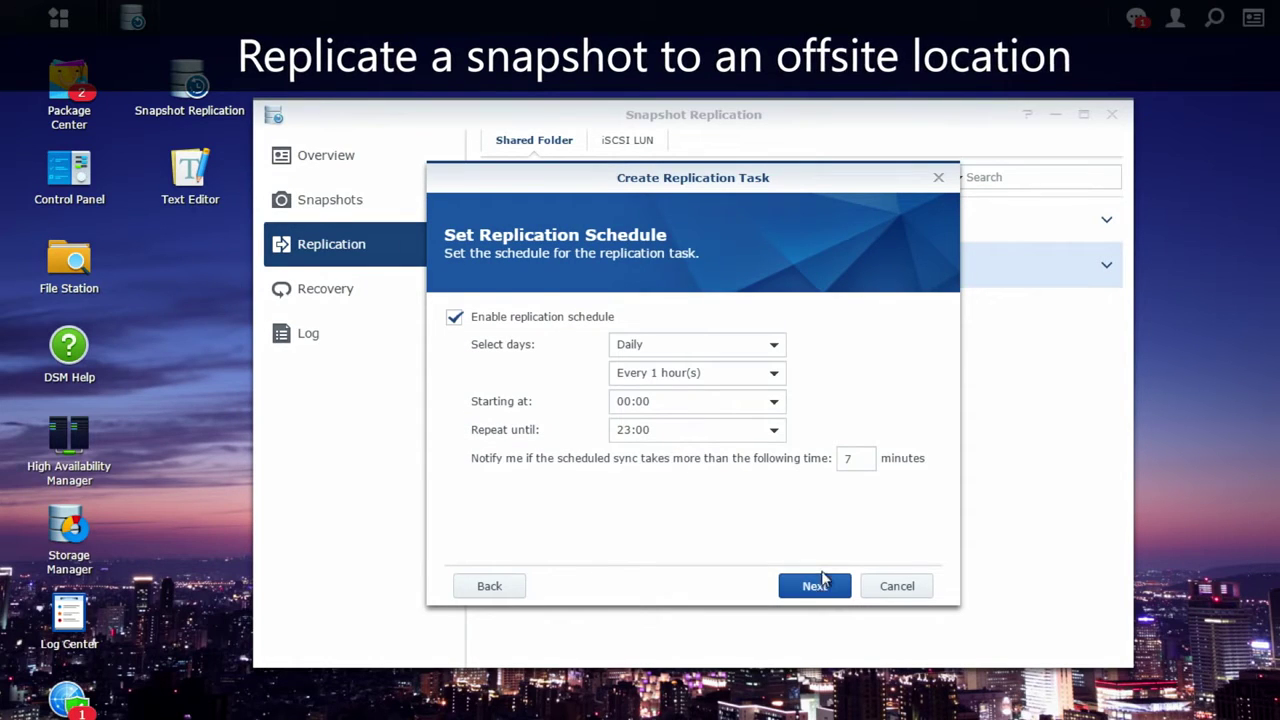
{"action": "left_click", "coordinate": [817, 588]}
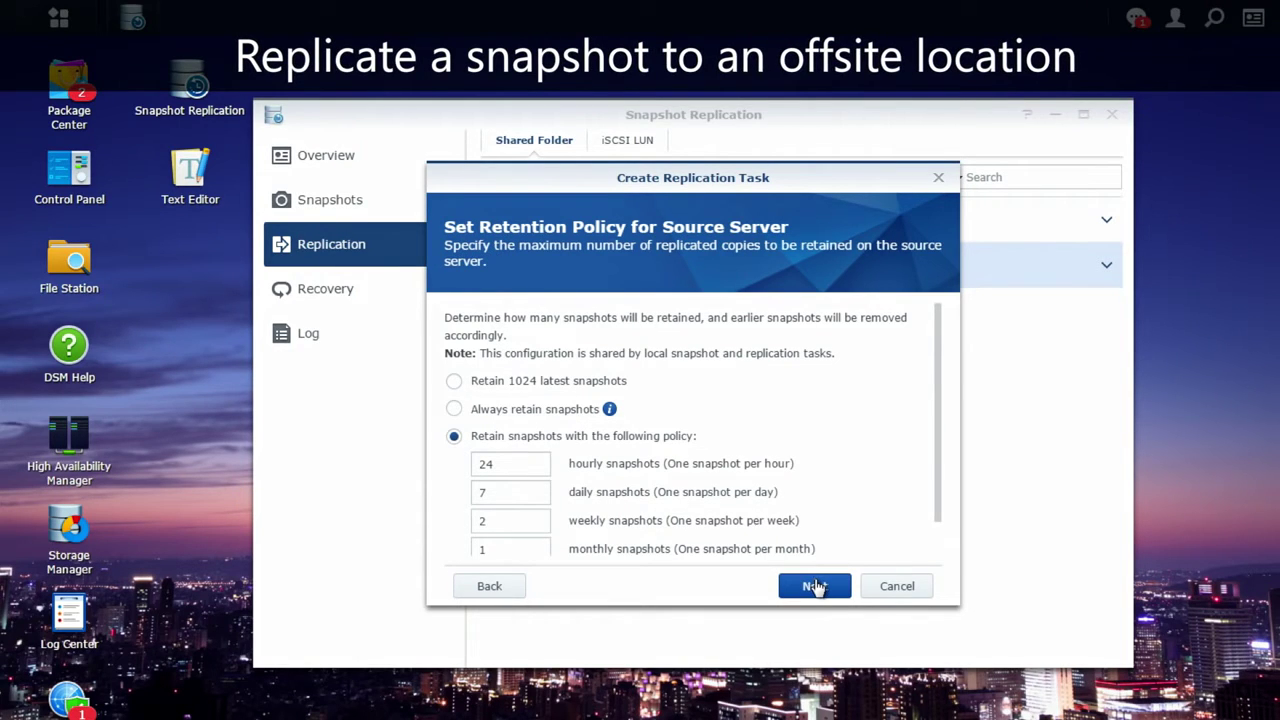
{"action": "left_click", "coordinate": [817, 588]}
{"action": "left_click", "coordinate": [815, 587]}
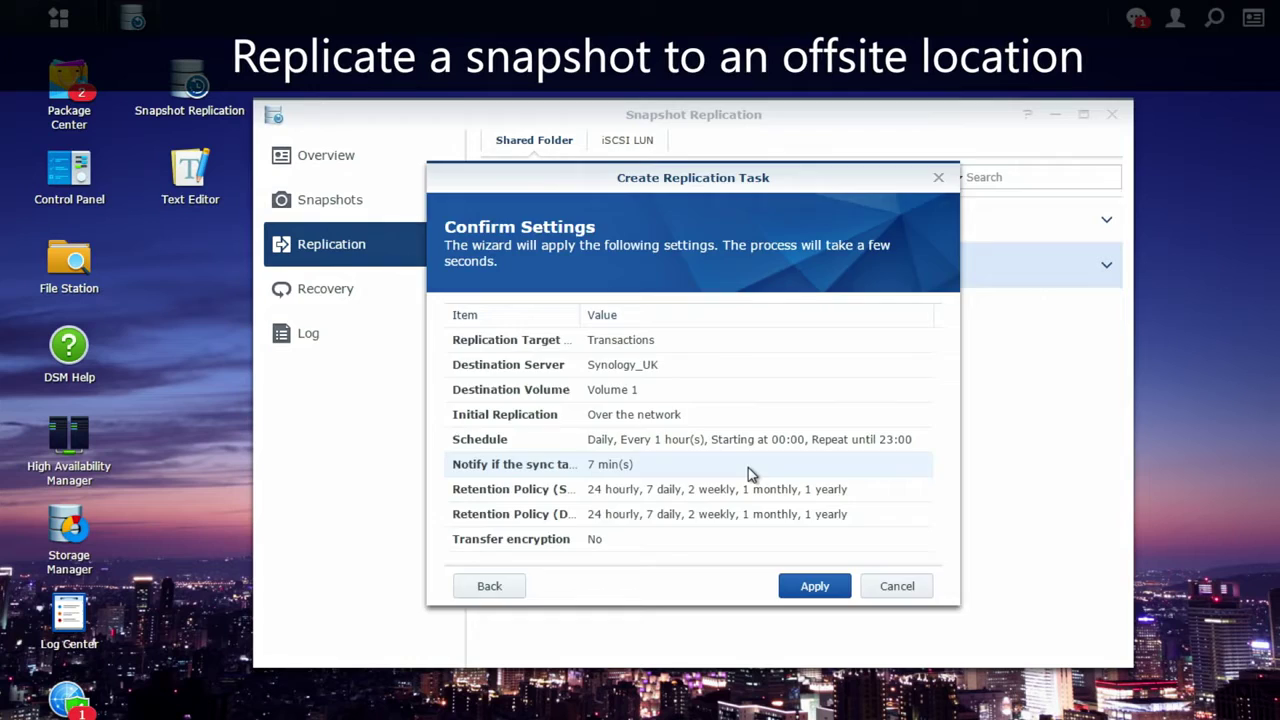
{"action": "left_click", "coordinate": [815, 586]}
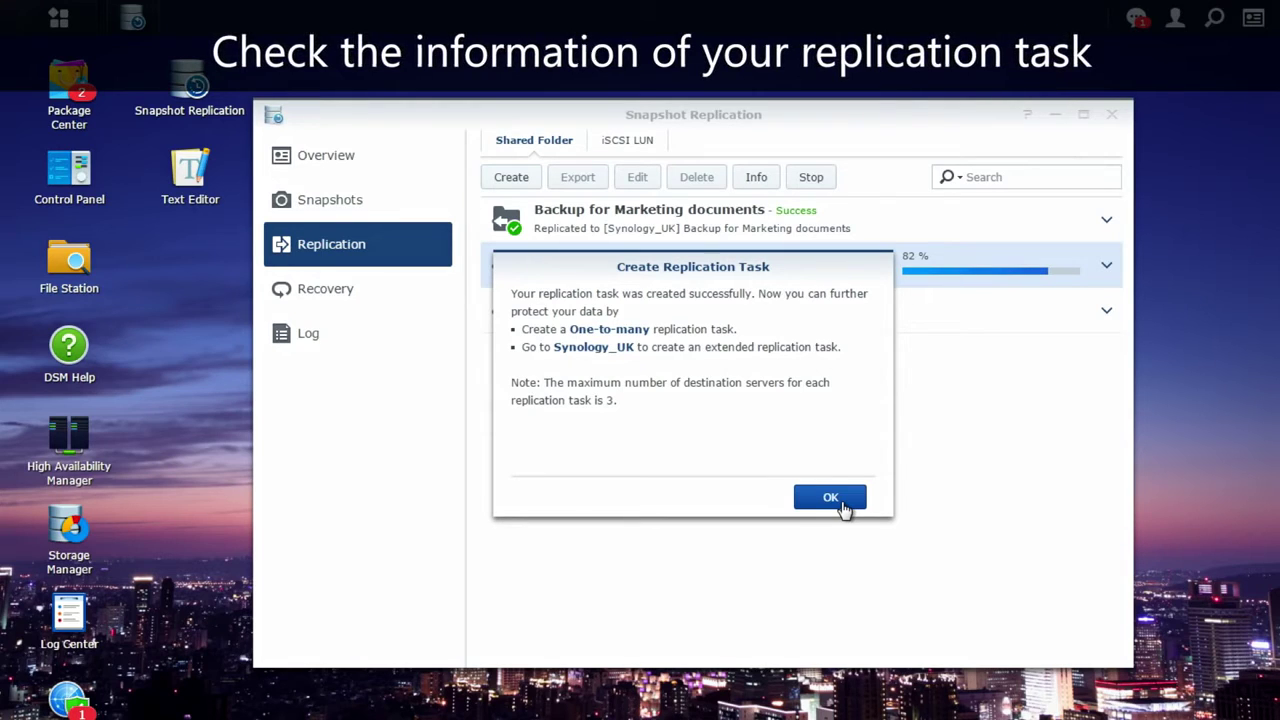
Step: Dismiss the notice and check the Transactions task statistics showing 1 of 1 successful runs
{"action": "left_click", "coordinate": [842, 503]}
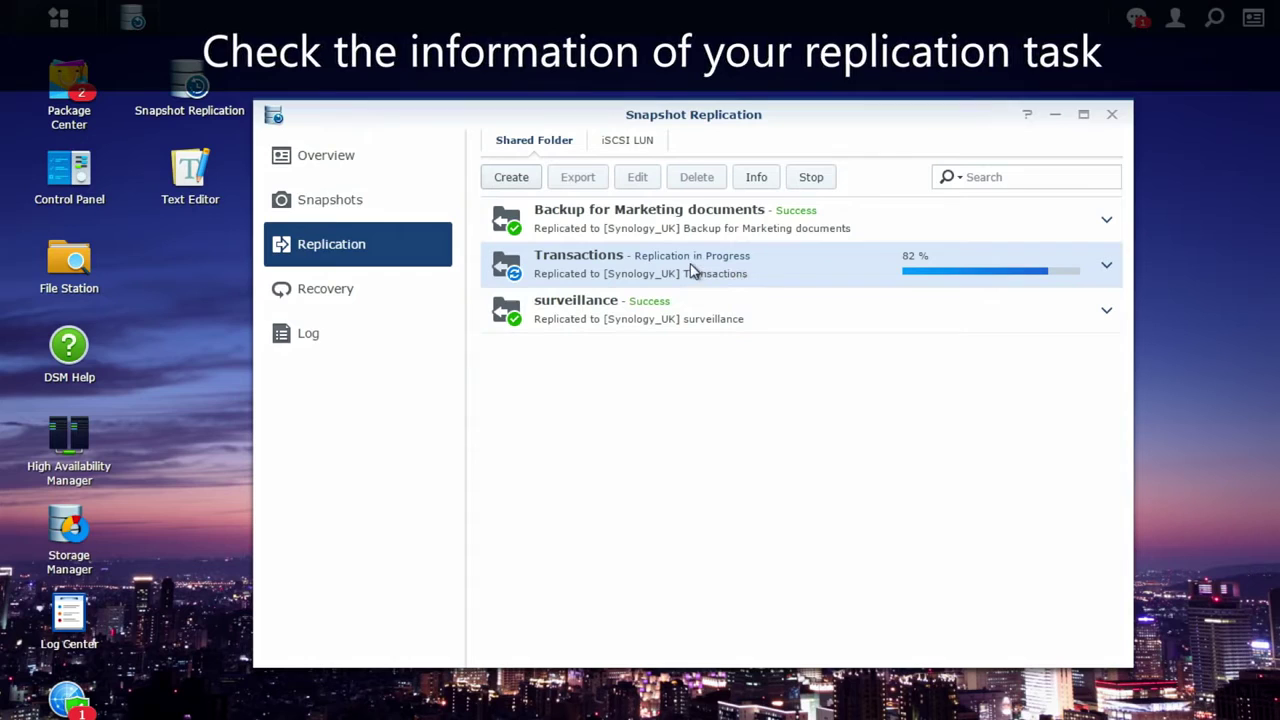
{"action": "left_click", "coordinate": [752, 177]}
{"action": "left_click", "coordinate": [507, 190]}
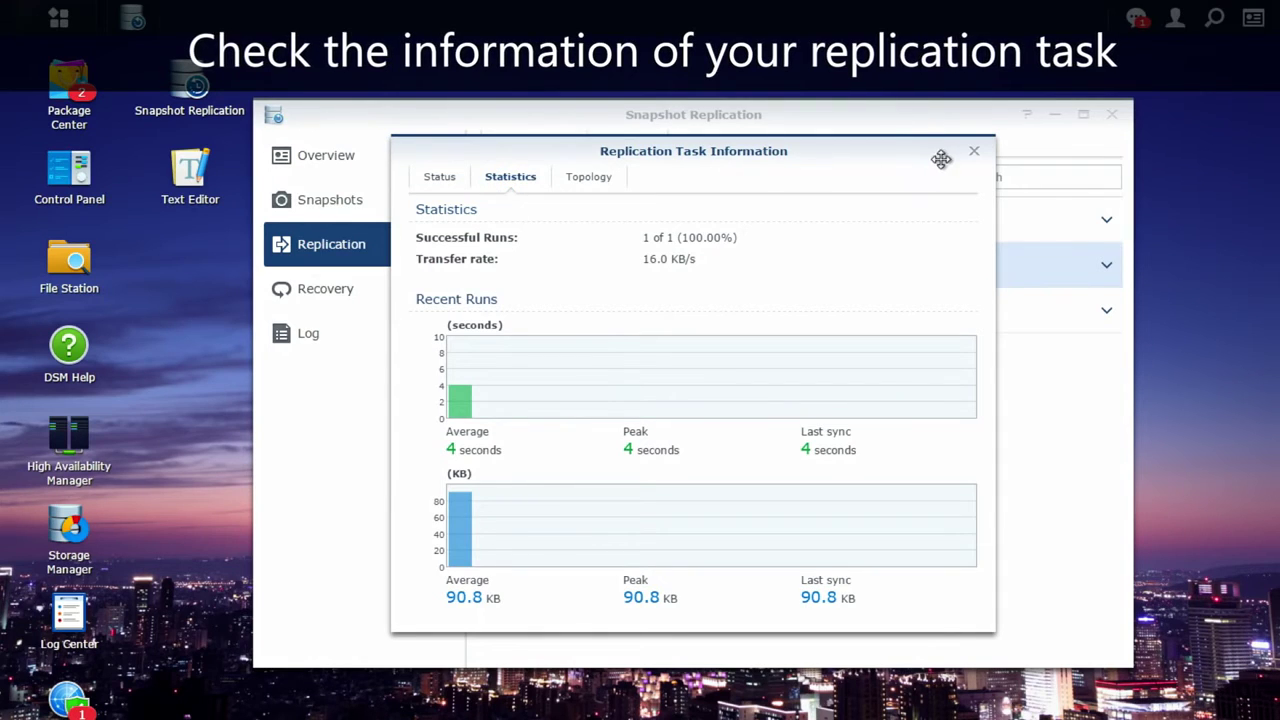
{"action": "left_click", "coordinate": [973, 153]}
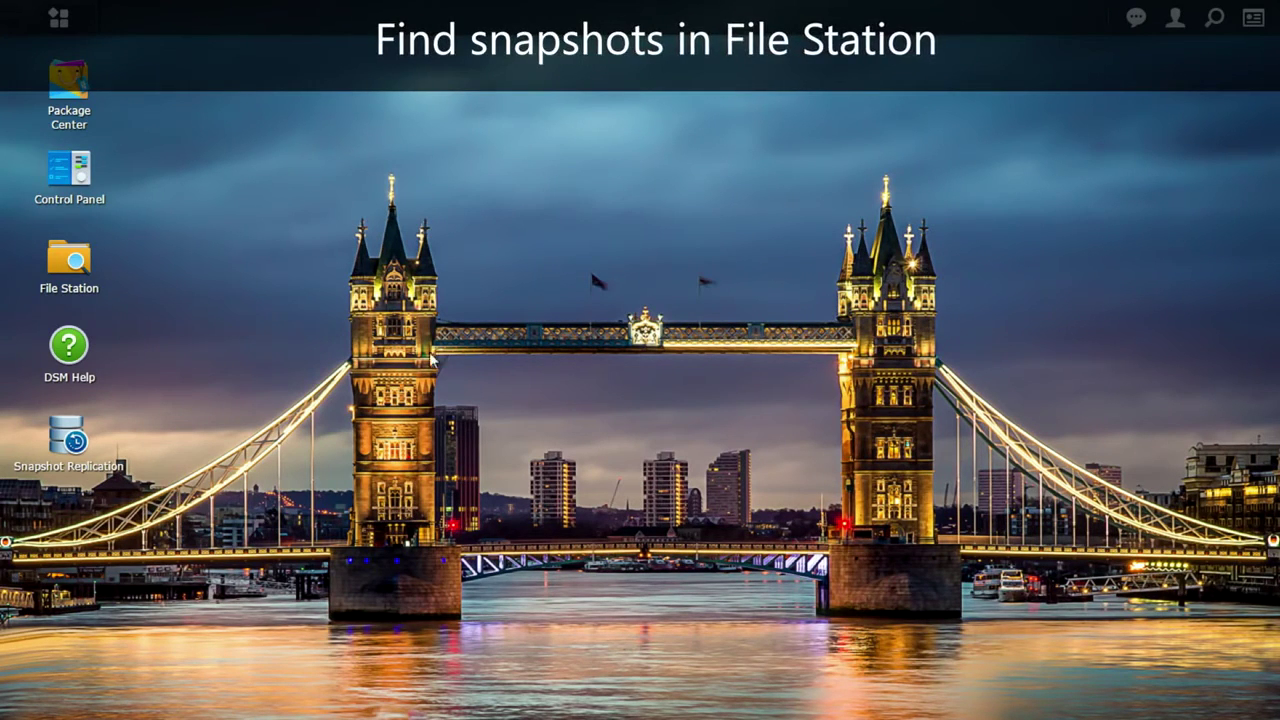
Step: Open File Station on the Transactions folder to list its 17 year folders from 2000
{"action": "left_click", "coordinate": [92, 262]}
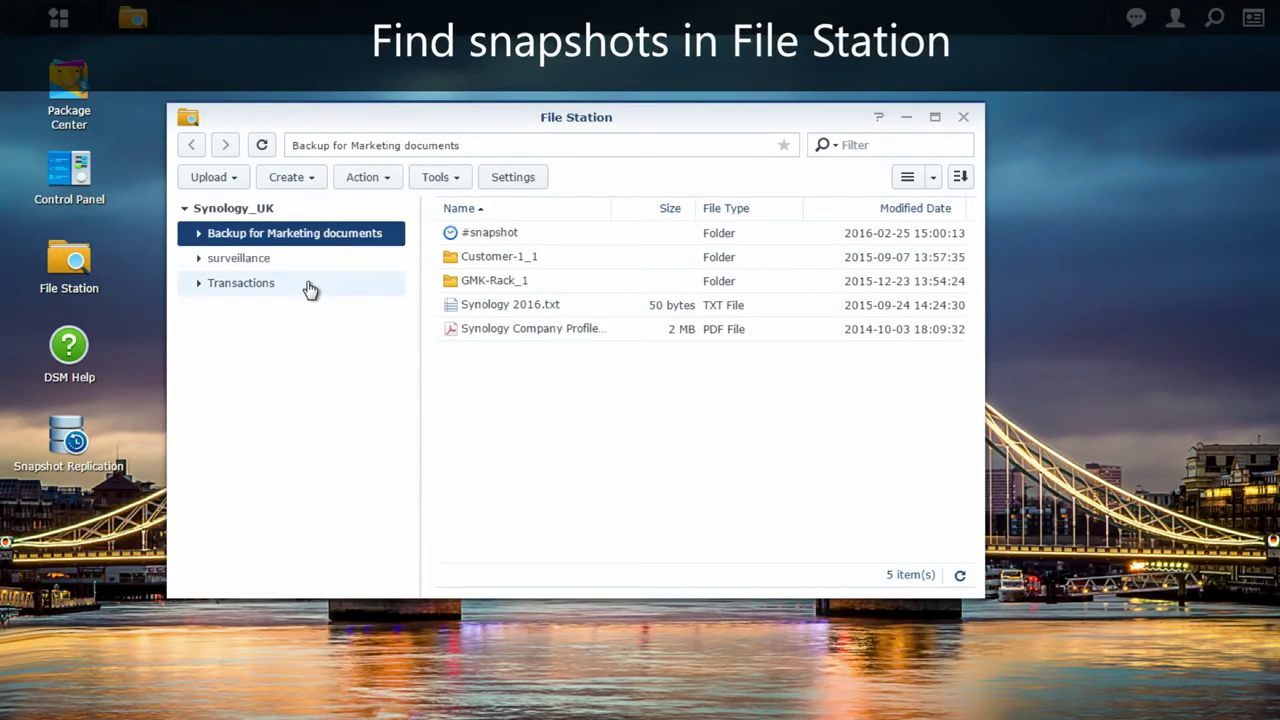
{"action": "left_click", "coordinate": [310, 289]}
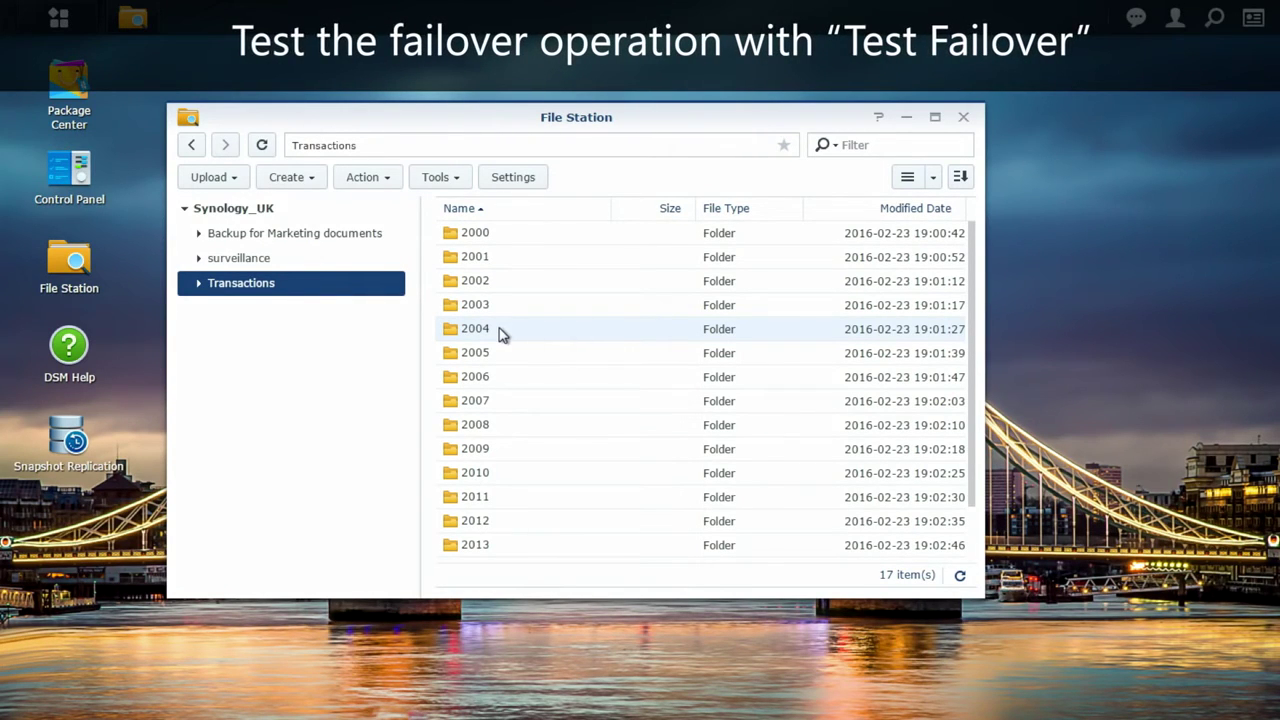
Step: Test-failover Transactions into clone 'Transactions-Test' from the 2016/02/25 15:00:02 snapshot
{"action": "left_click", "coordinate": [66, 440]}
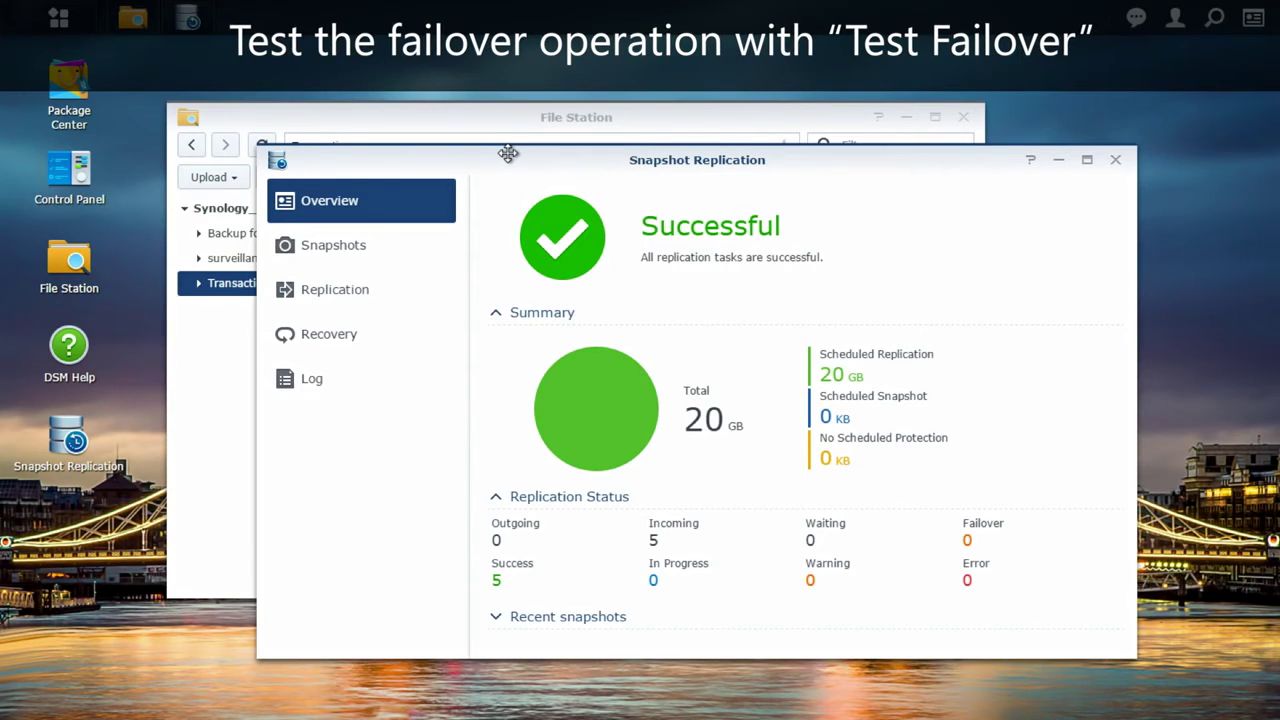
{"action": "left_click", "coordinate": [365, 336]}
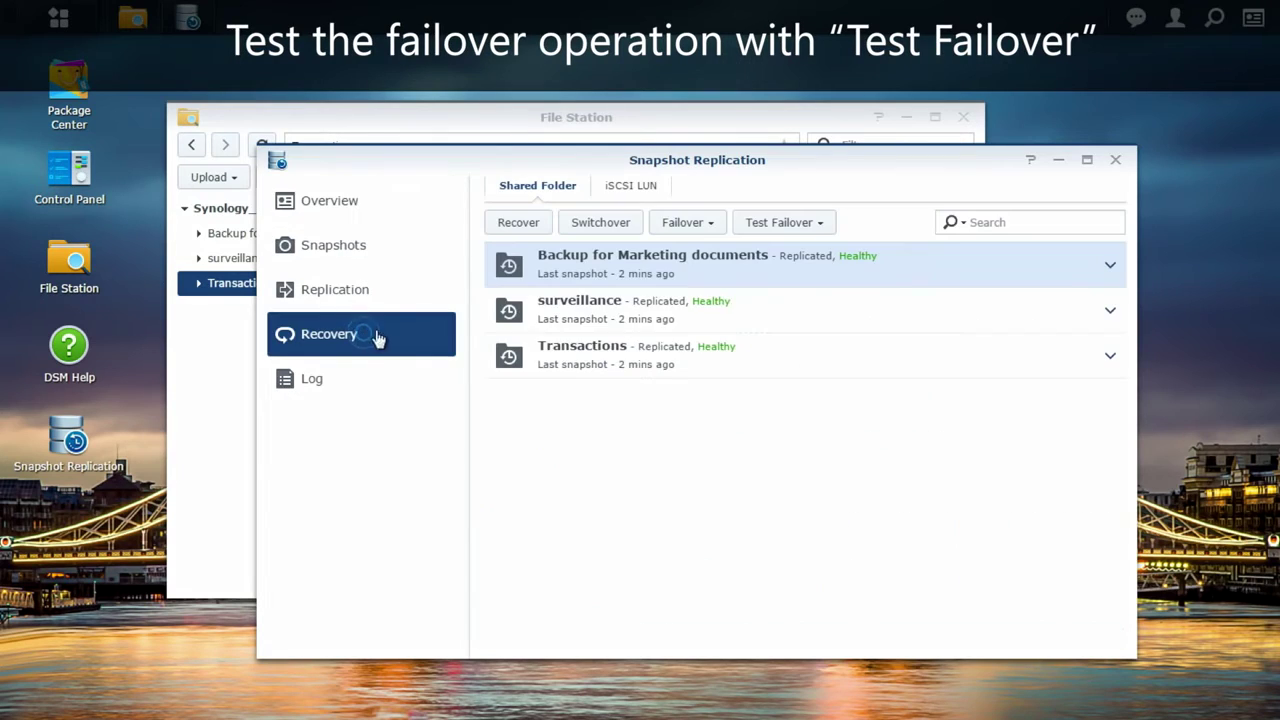
{"action": "left_click", "coordinate": [612, 360]}
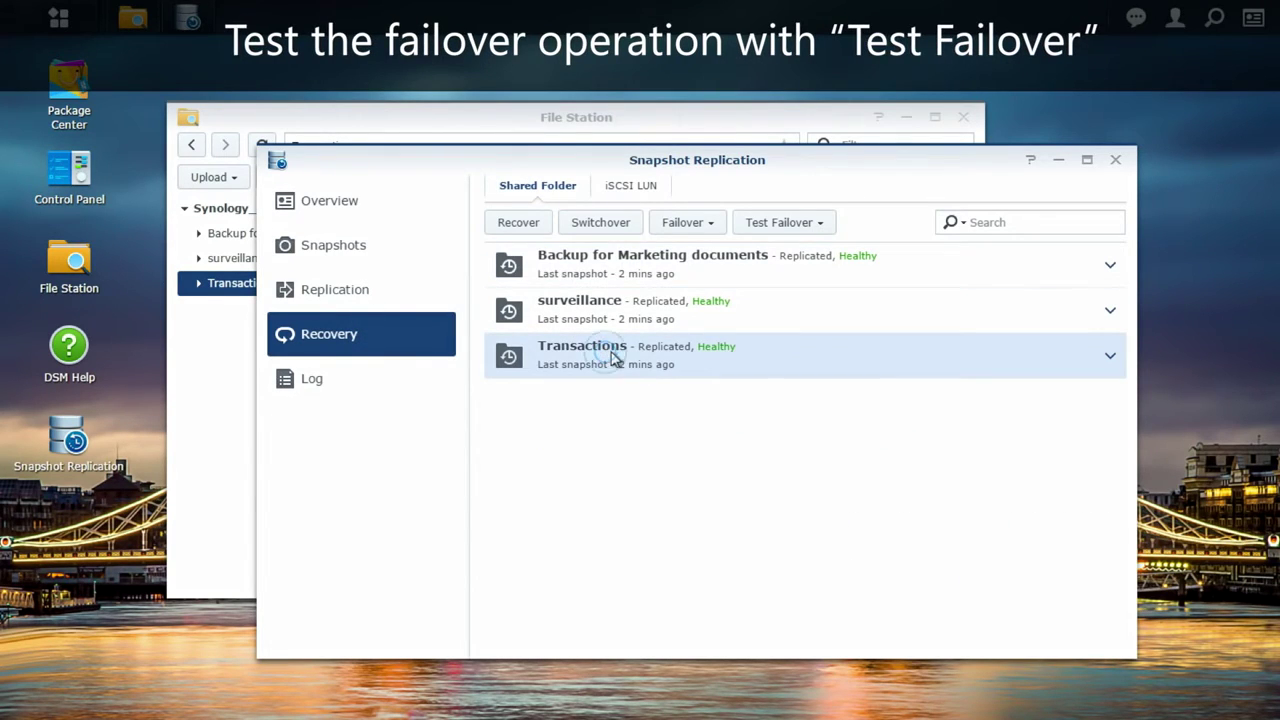
{"action": "left_click", "coordinate": [805, 221]}
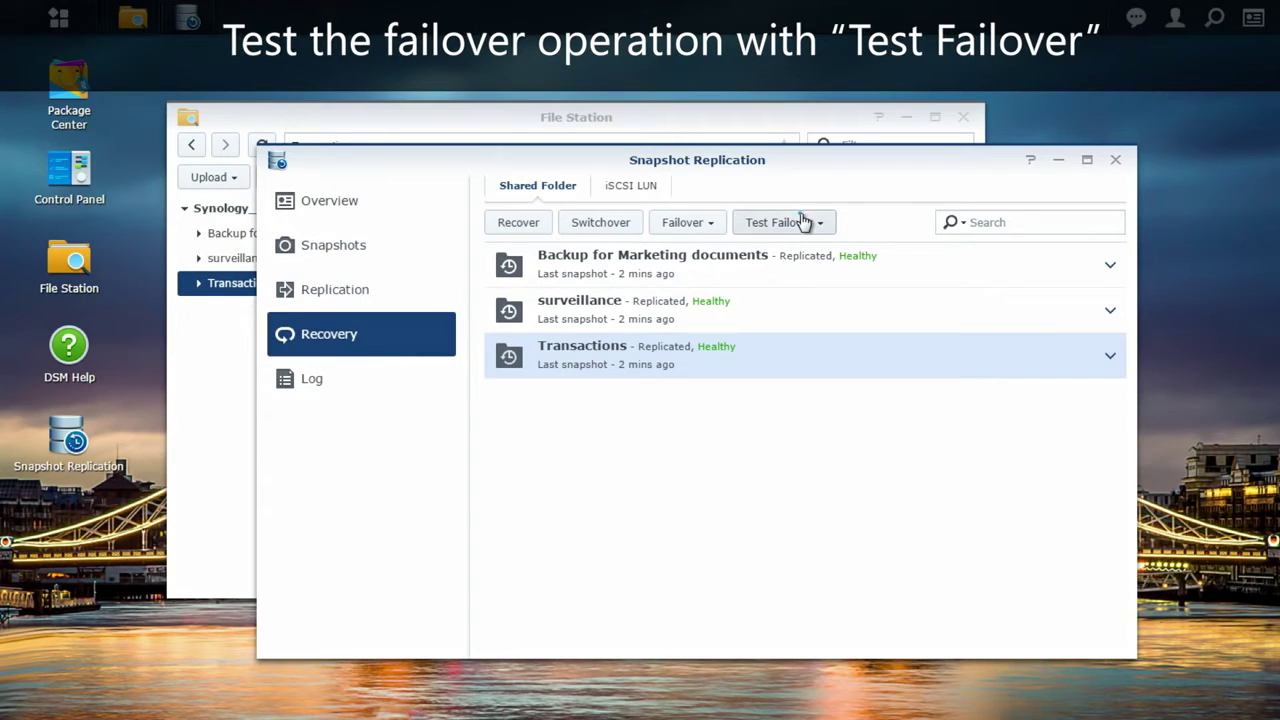
{"action": "left_click", "coordinate": [798, 250]}
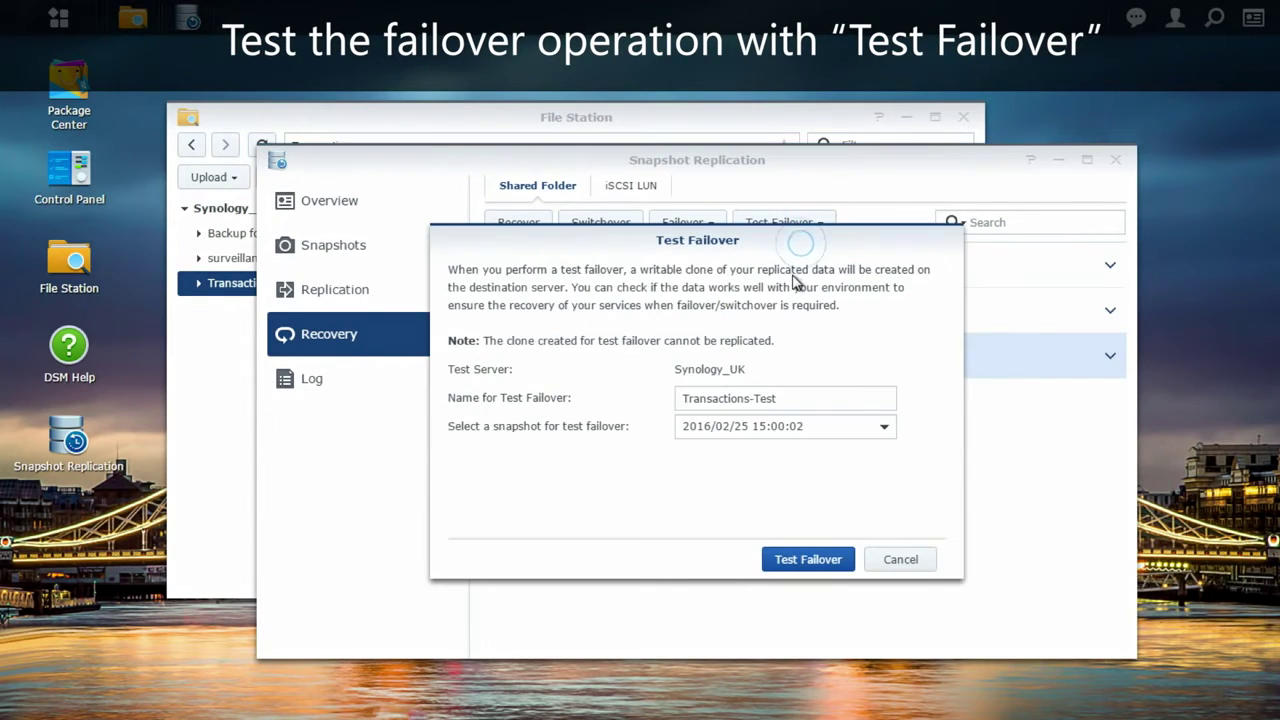
{"action": "left_click", "coordinate": [796, 562]}
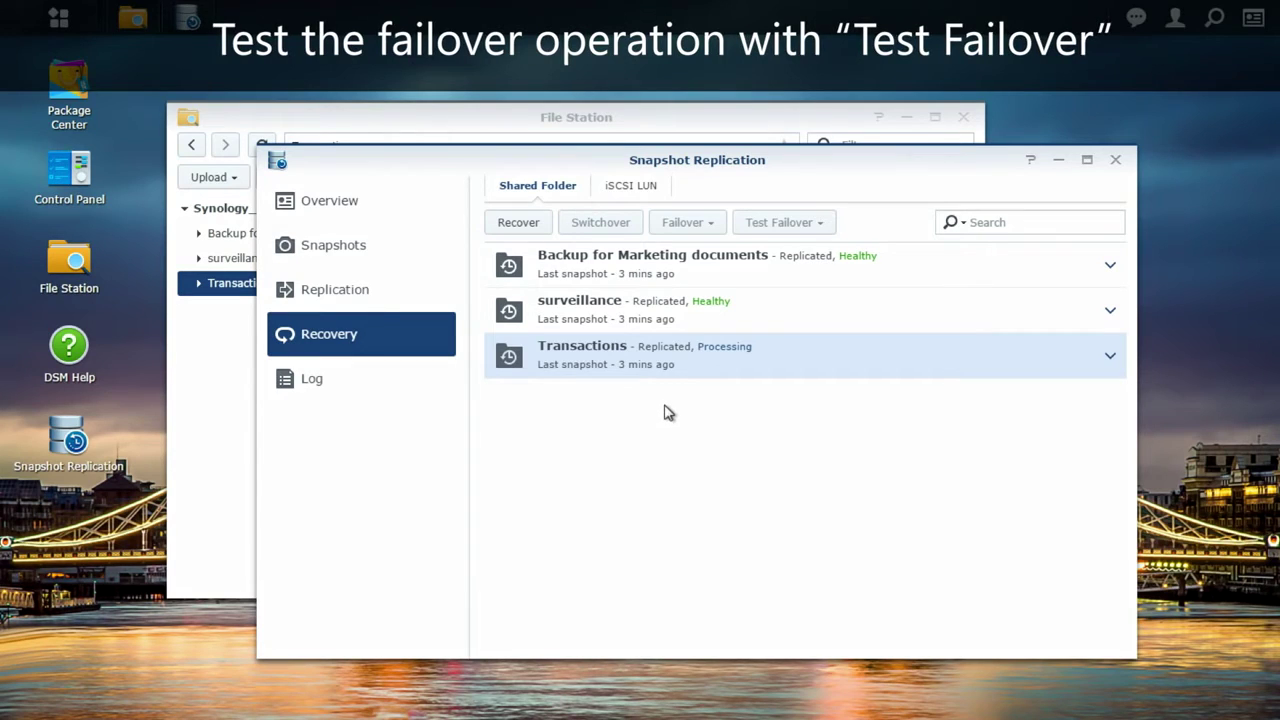
Step: Refresh File Station and try deleting folder 2000 from Transactions, dismissing the insufficient-privileges error
{"action": "left_click", "coordinate": [232, 384]}
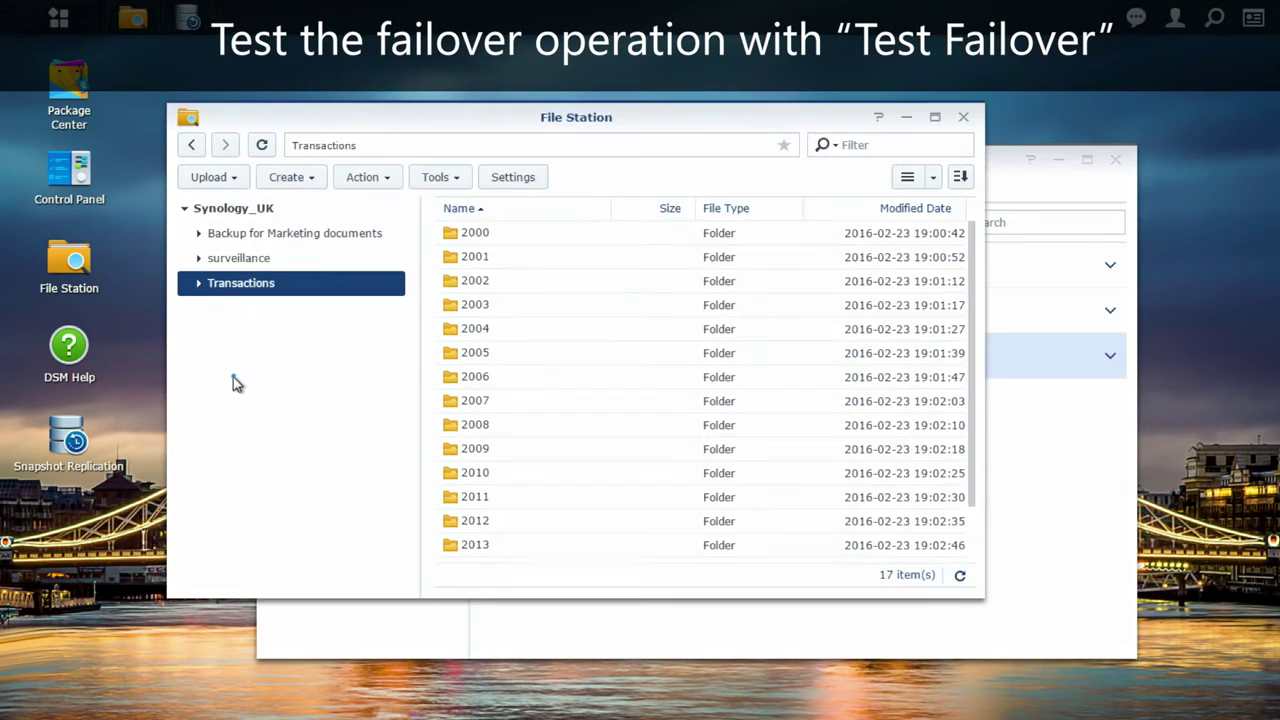
{"action": "left_click", "coordinate": [261, 148]}
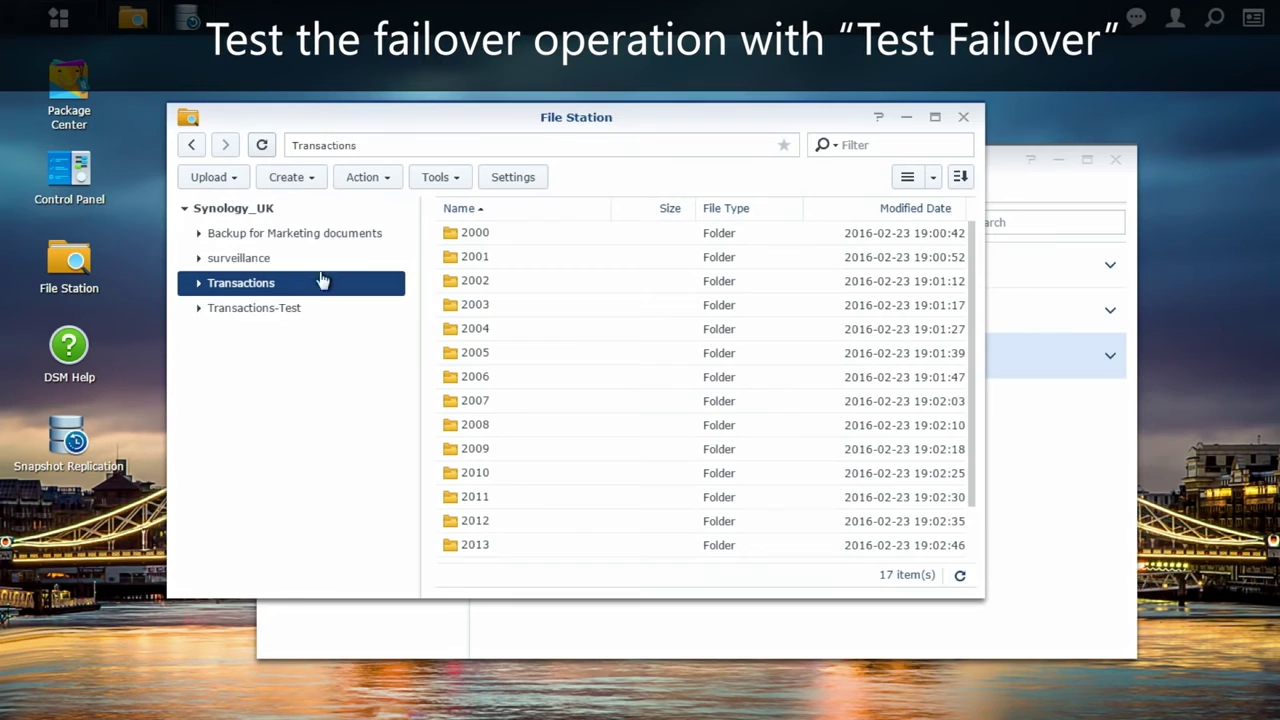
{"action": "left_click", "coordinate": [475, 235]}
{"action": "right_click", "coordinate": [478, 238]}
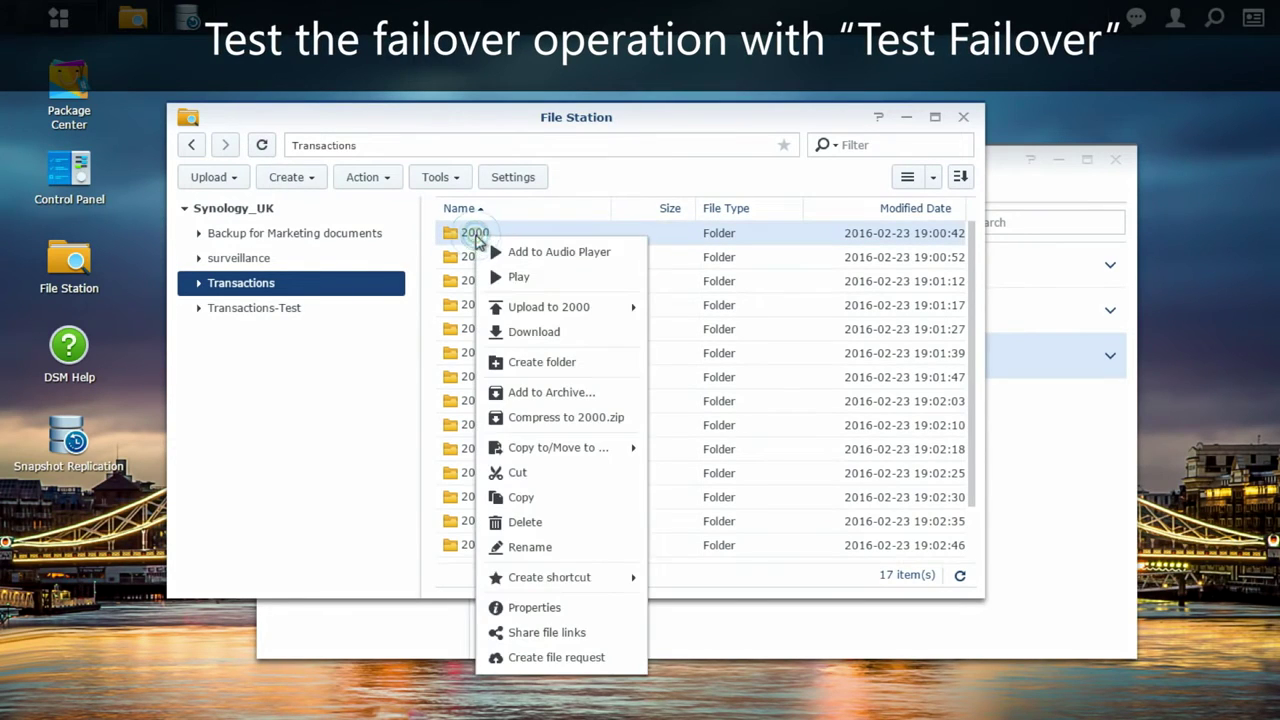
{"action": "left_click", "coordinate": [565, 530]}
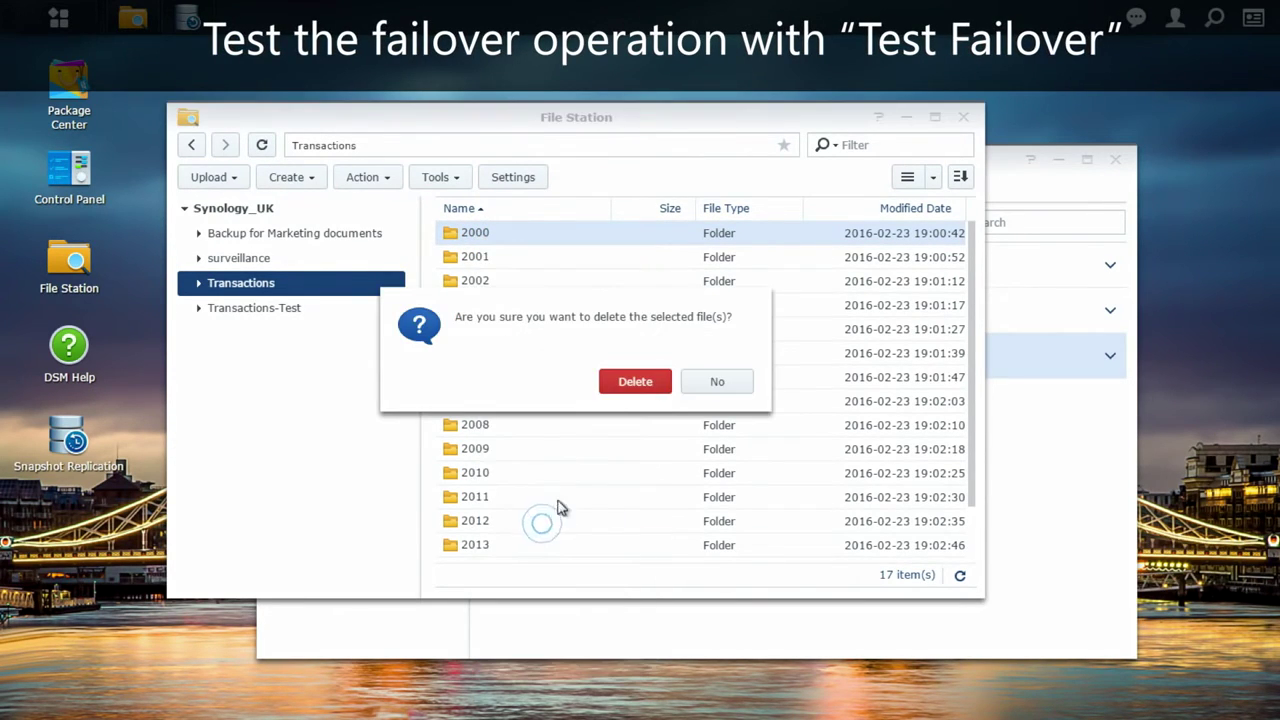
{"action": "left_click", "coordinate": [632, 384]}
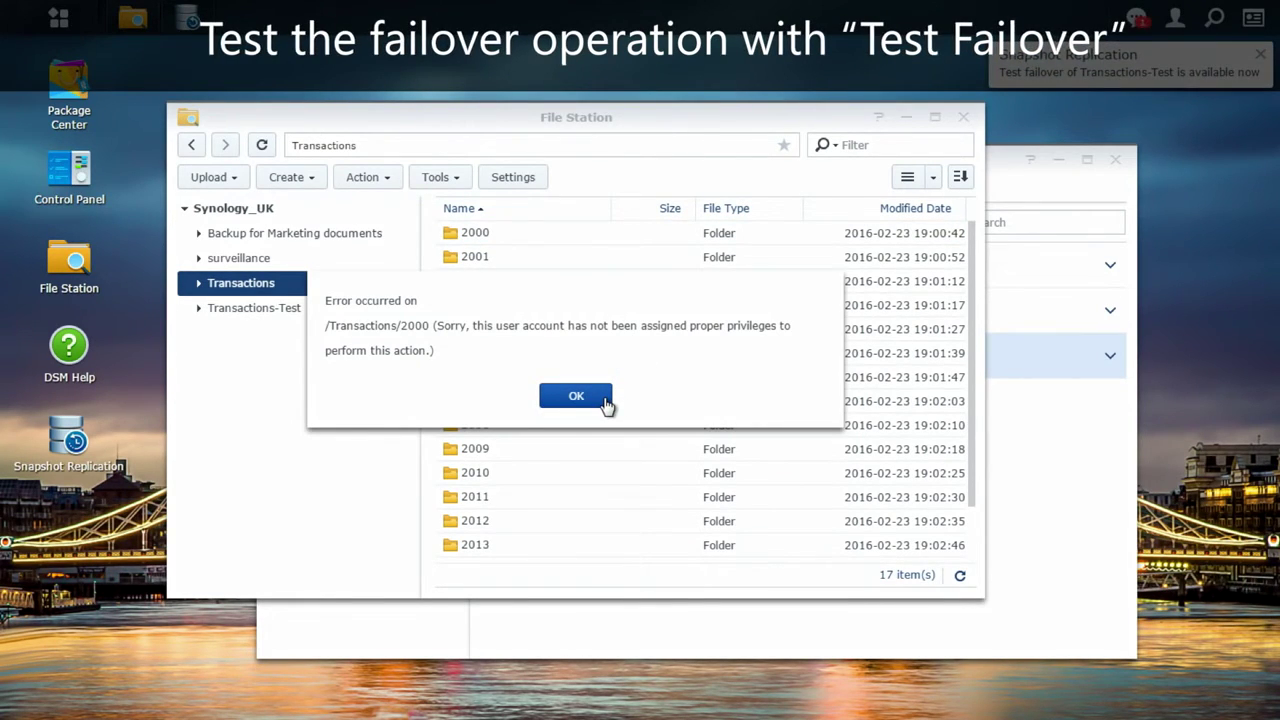
{"action": "left_click", "coordinate": [605, 400]}
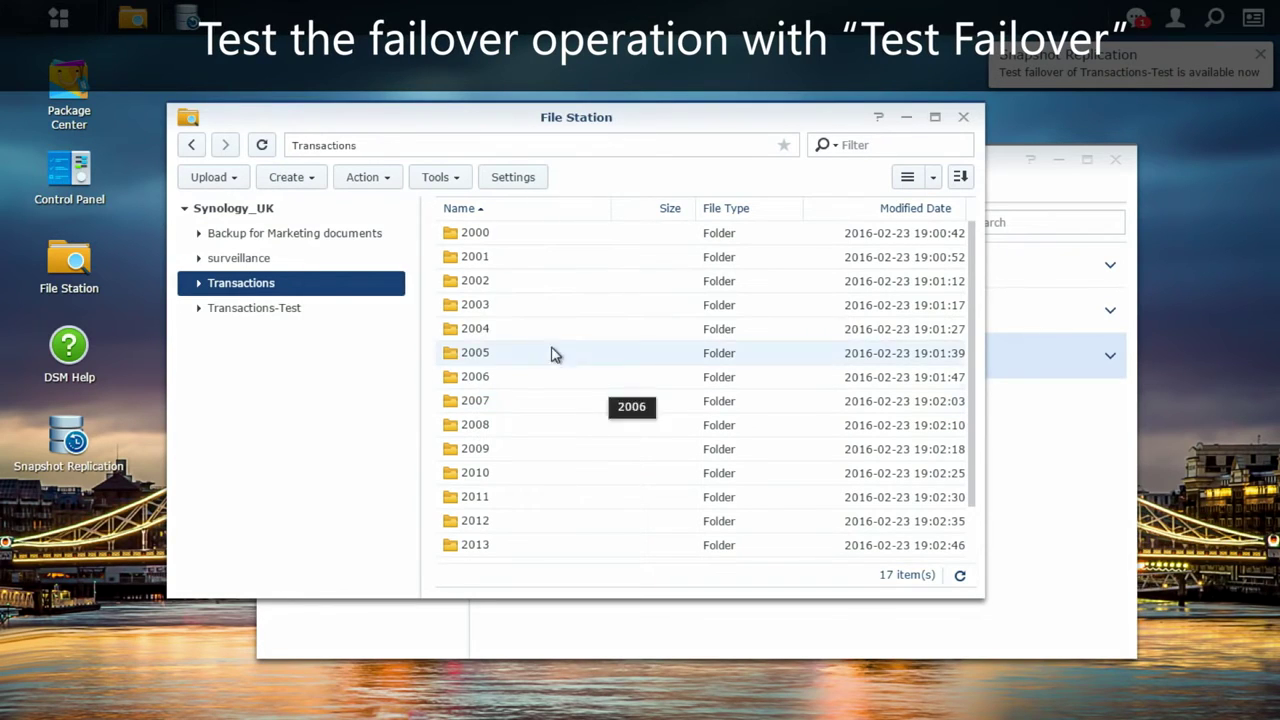
Step: Delete year folders 2000 through 2003 from the Transactions-Test clone
{"action": "left_click", "coordinate": [334, 317]}
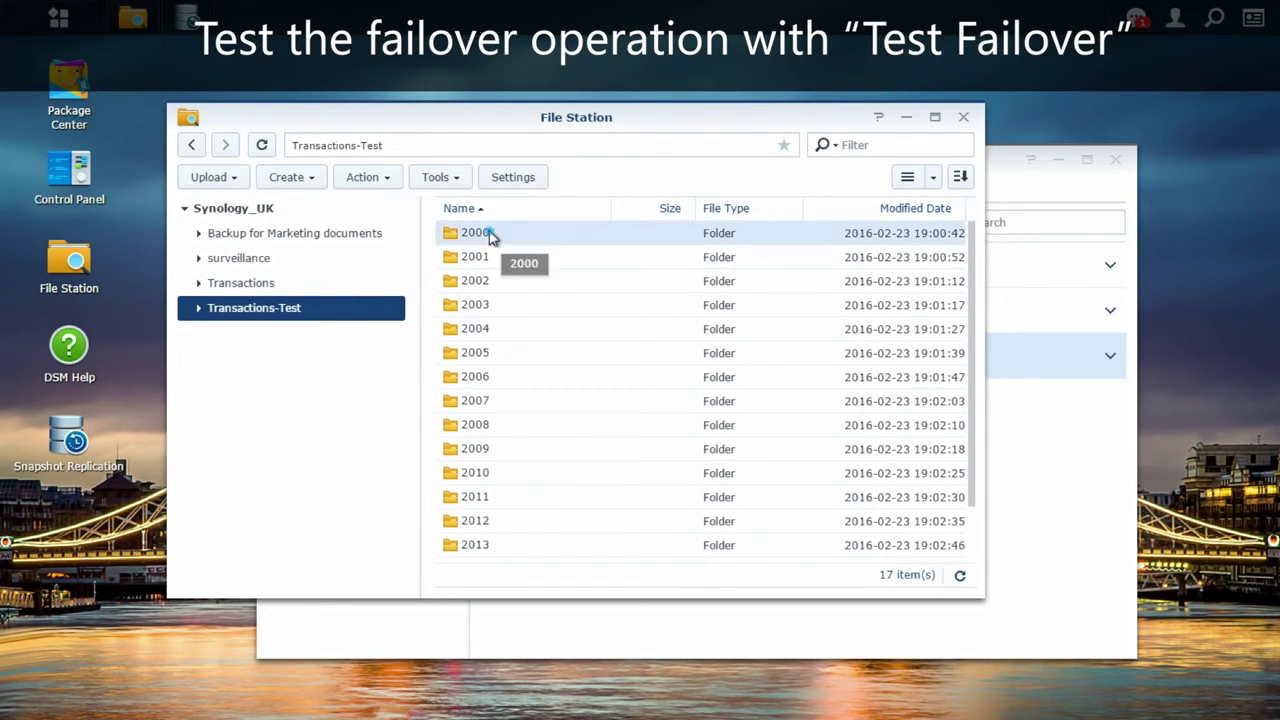
{"action": "left_click", "coordinate": [486, 233]}
{"action": "left_click", "coordinate": [504, 300], "text": "shift"}
{"action": "right_click", "coordinate": [498, 283]}
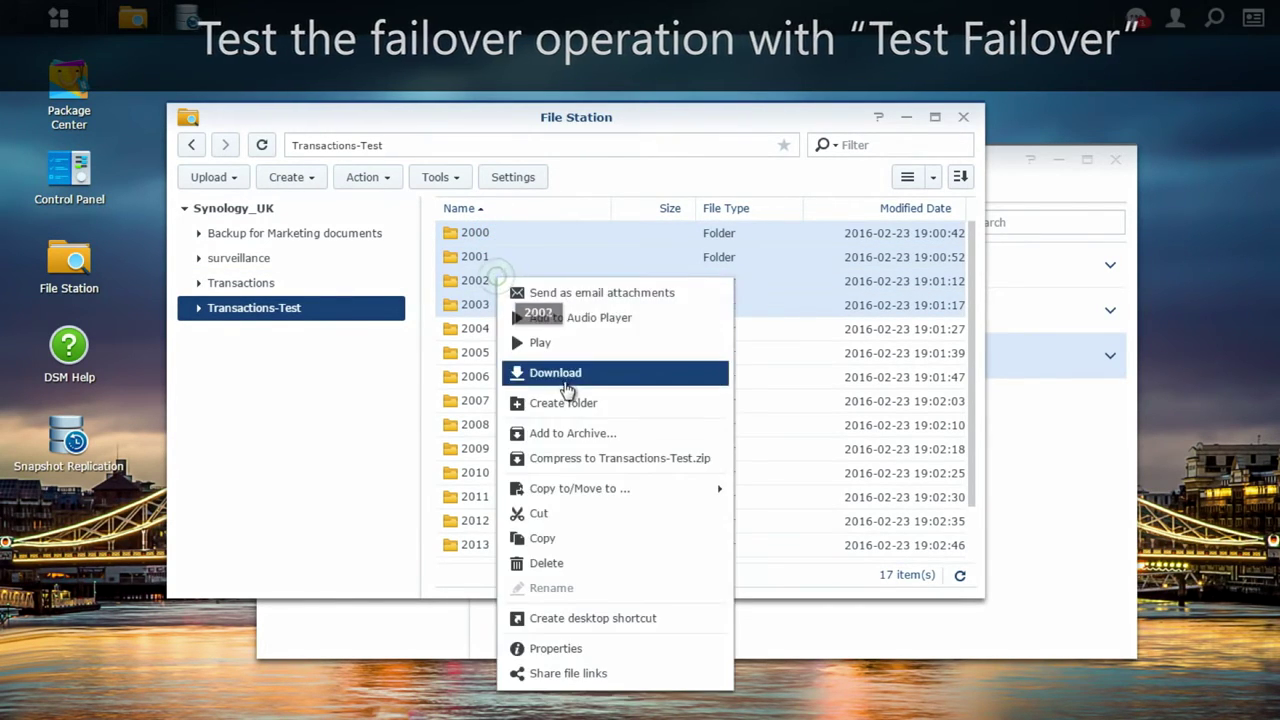
{"action": "left_click", "coordinate": [562, 564]}
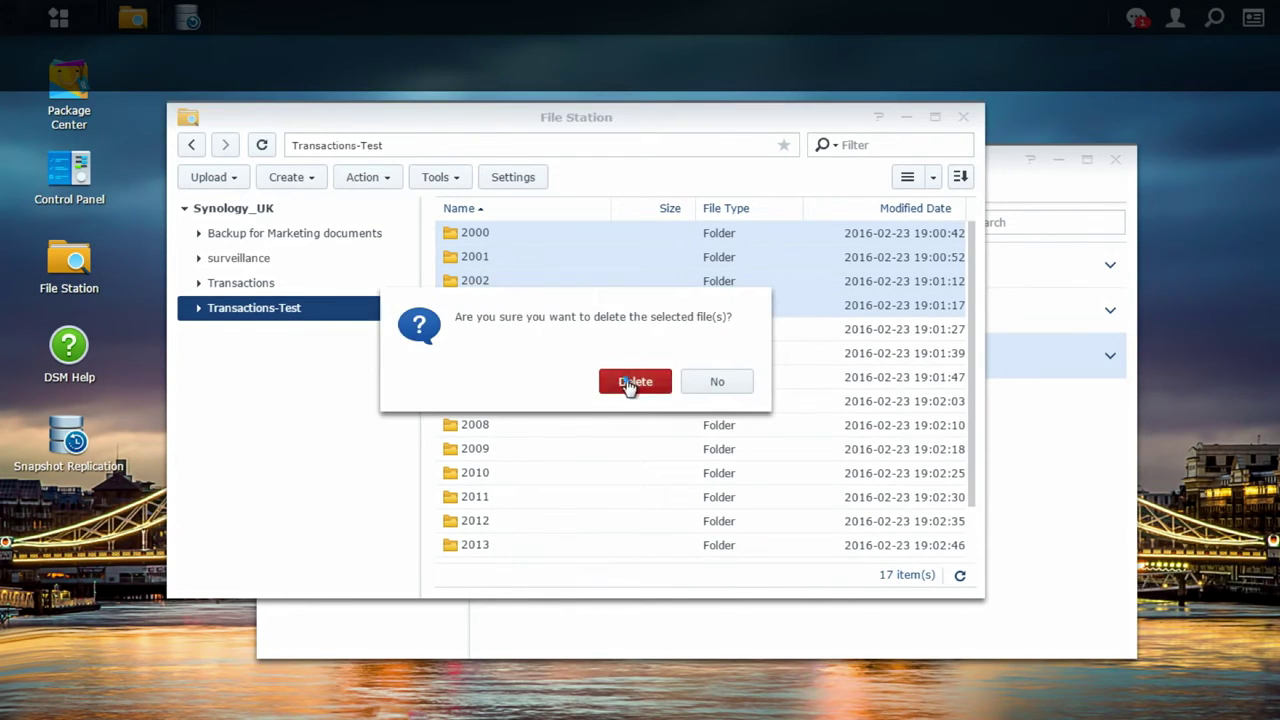
{"action": "left_click", "coordinate": [628, 382]}
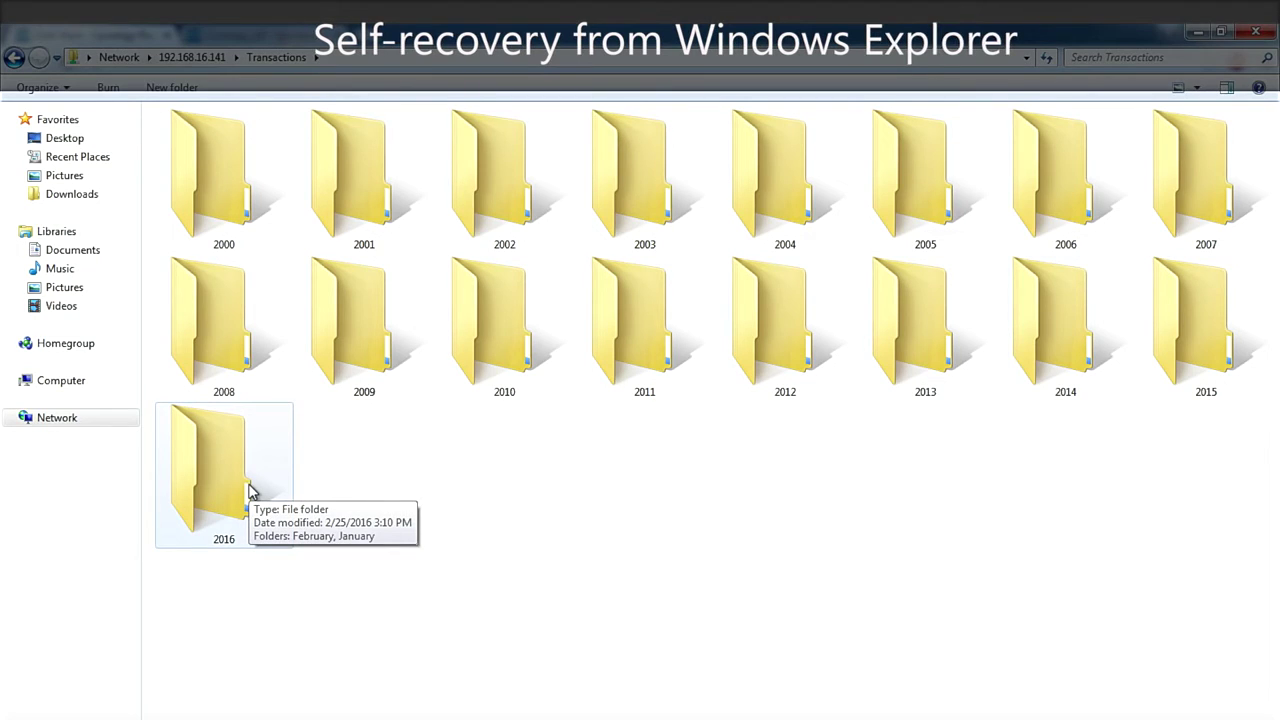
Step: Open Transactions\2016 in Explorer and delete the January folder, confirming with Yes
{"action": "double_click", "coordinate": [250, 490]}
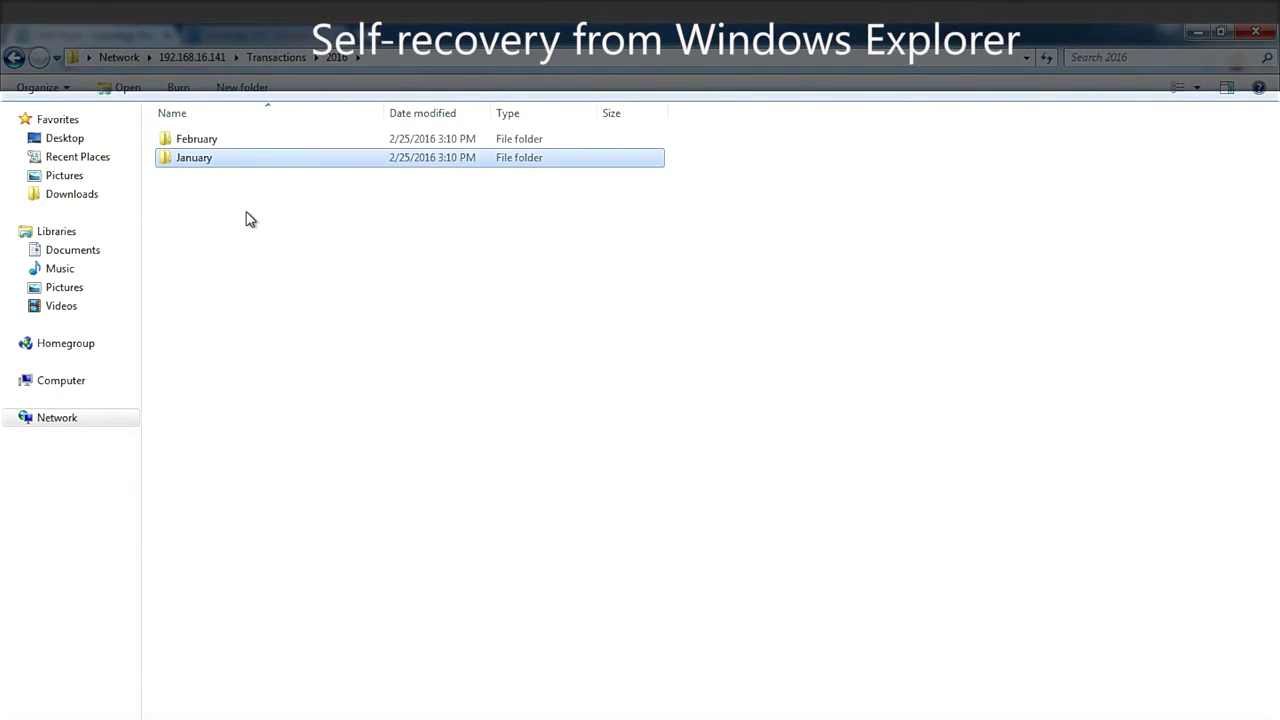
{"action": "key", "text": "Delete"}
{"action": "key", "text": "Return"}
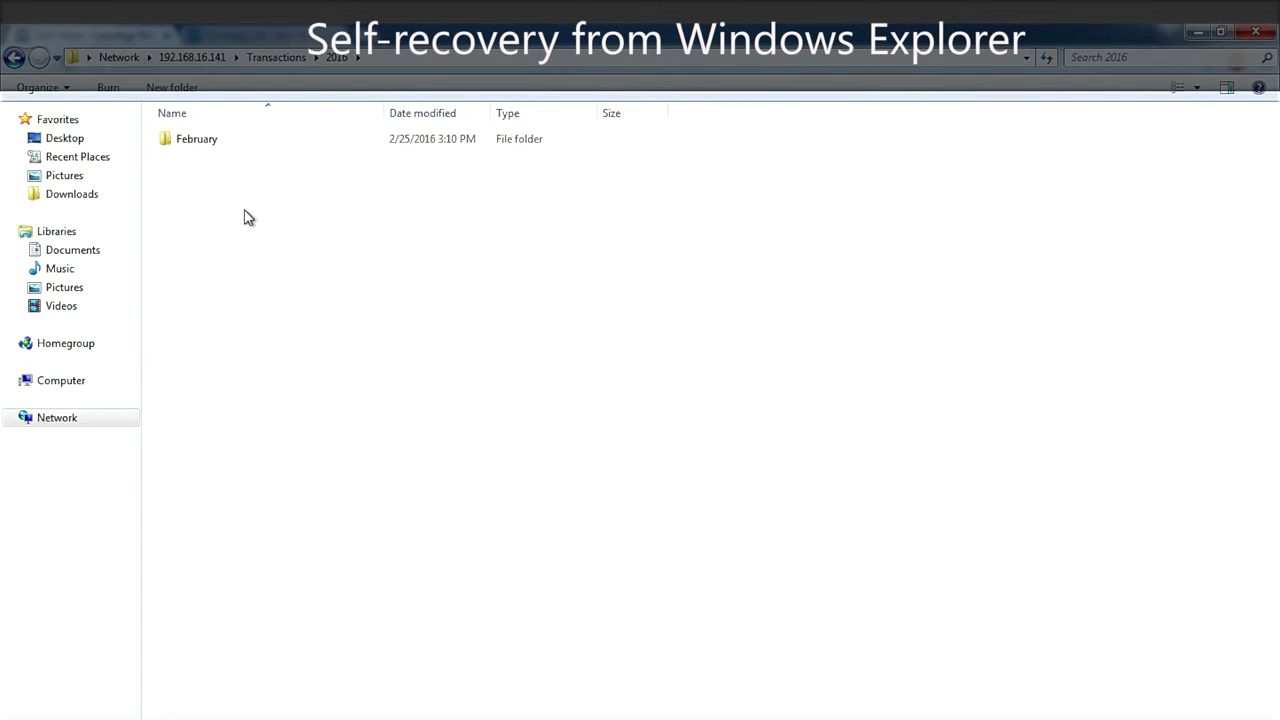
Step: Open the latest previous version of the 2016 folder, the 3:11 PM copy, from its Properties
{"action": "right_click", "coordinate": [246, 216]}
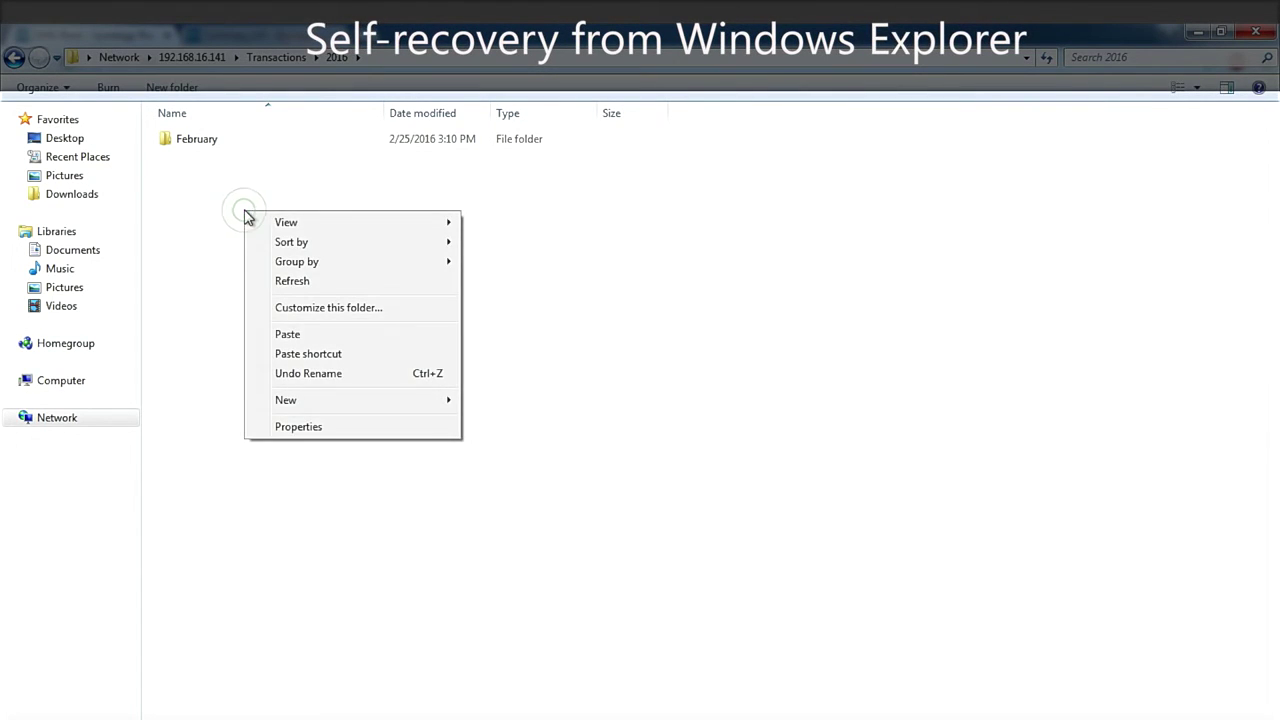
{"action": "left_click", "coordinate": [318, 427]}
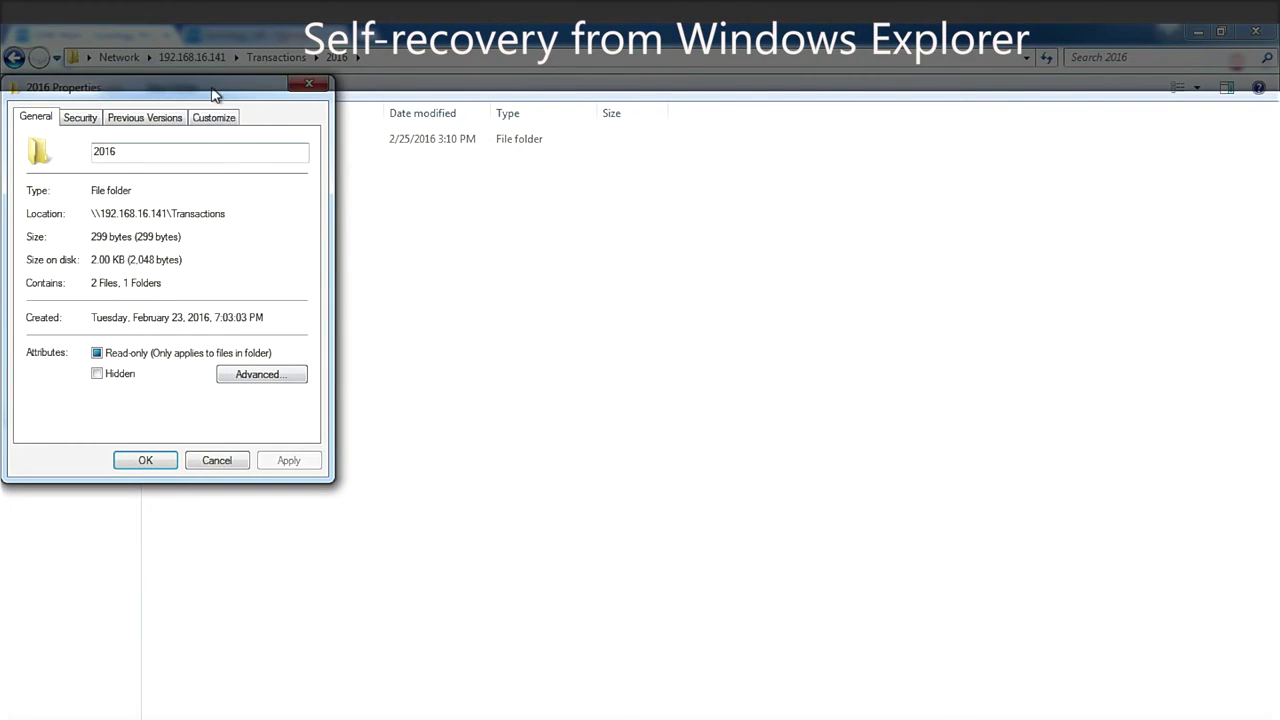
{"action": "left_click_drag", "start_coordinate": [213, 89], "coordinate": [864, 204]}
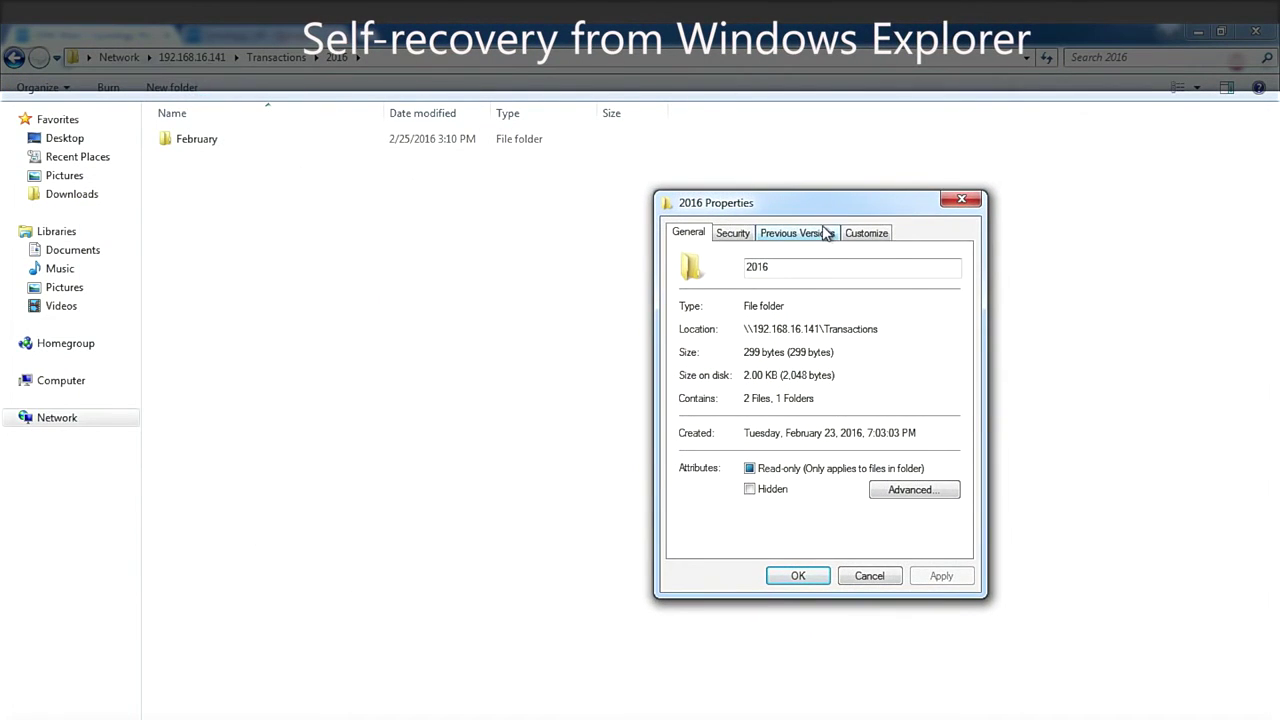
{"action": "left_click", "coordinate": [824, 234]}
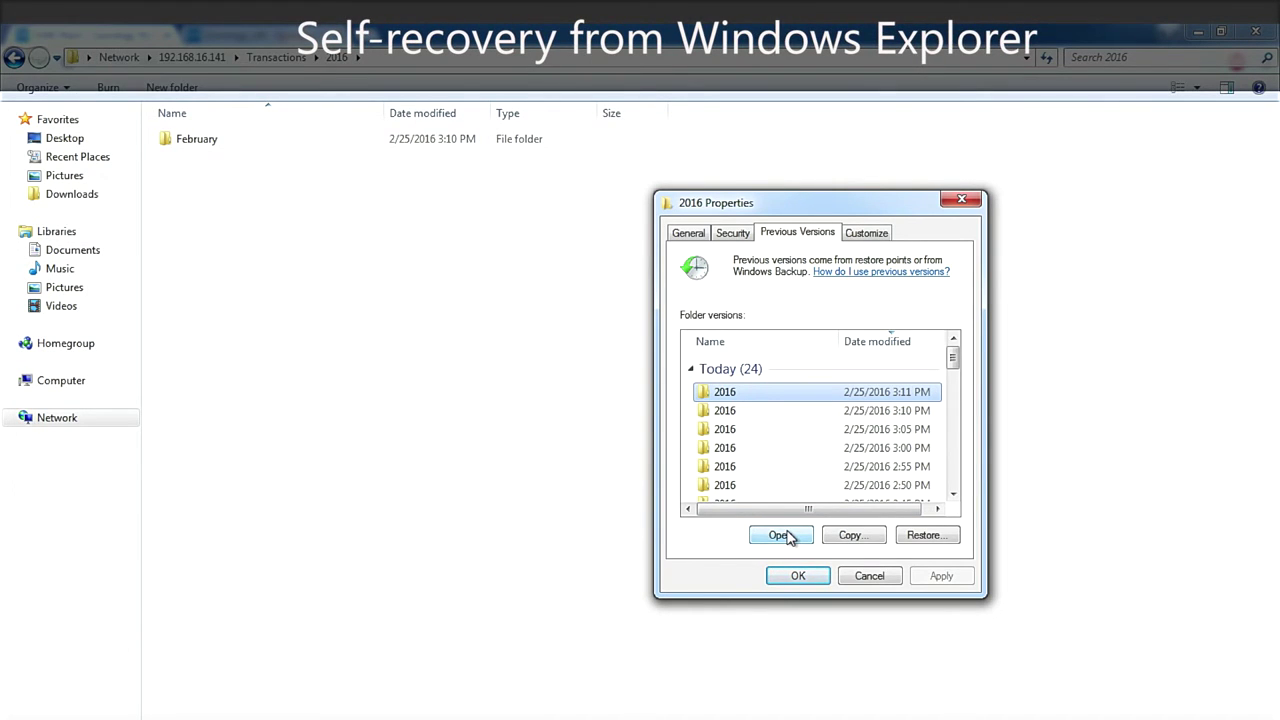
{"action": "left_click", "coordinate": [787, 537]}
{"action": "left_click_drag", "start_coordinate": [644, 135], "coordinate": [816, 170]}
Step: Copy January from the old version back into 2016, accepting the security warning
{"action": "left_click", "coordinate": [756, 274]}
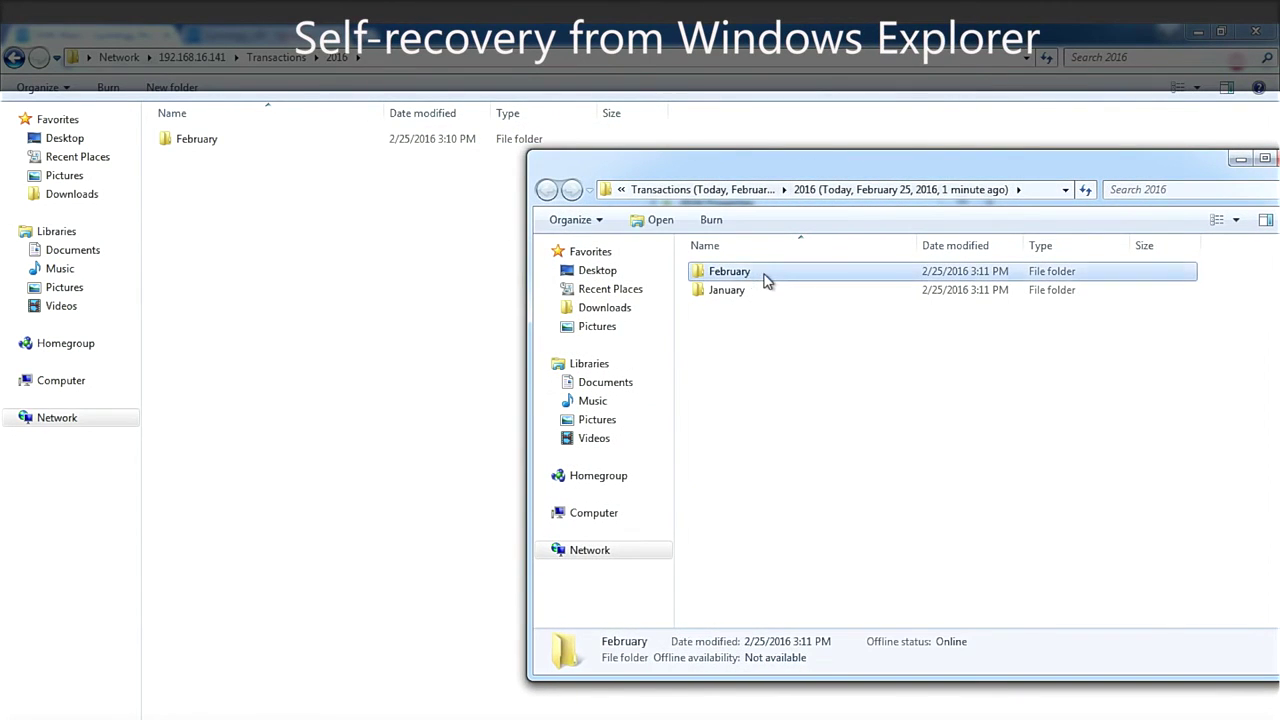
{"action": "left_click_drag", "start_coordinate": [764, 292], "coordinate": [366, 245]}
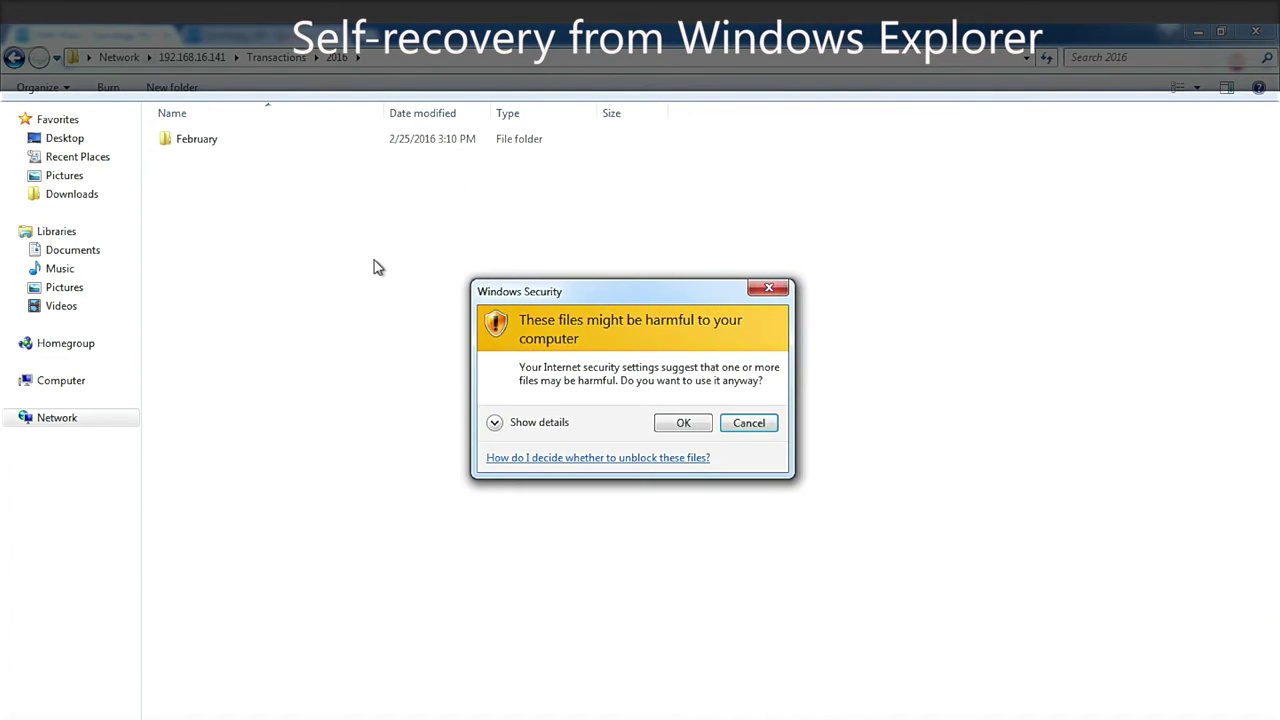
{"action": "left_click", "coordinate": [680, 423]}
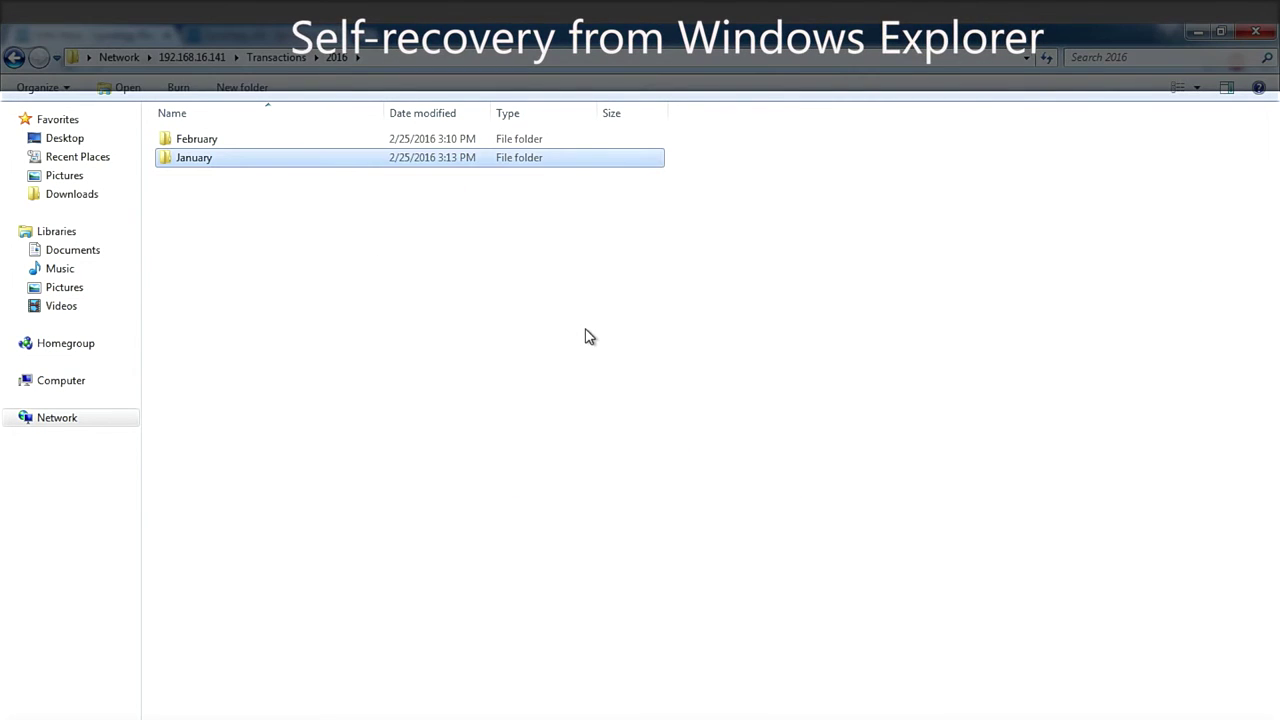